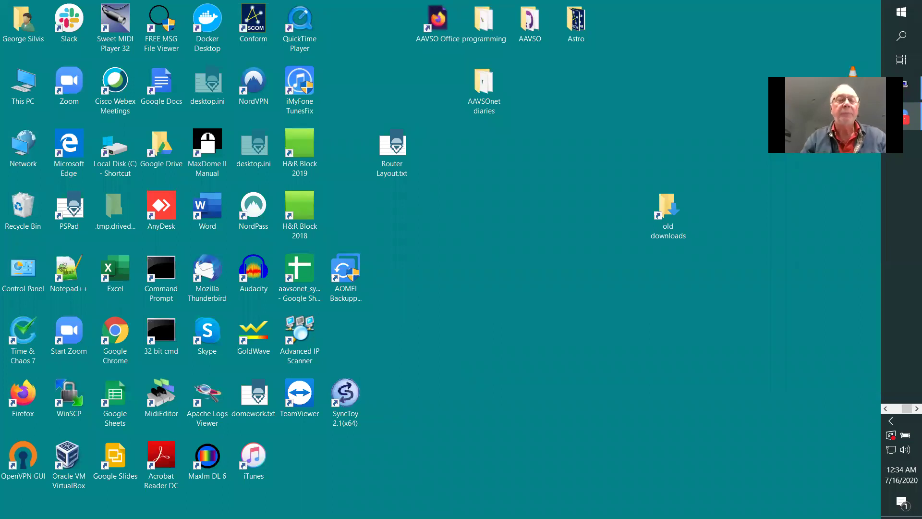
Step: Switch to the AnyDesk session showing the remote observatory desktop
key("alt+Tab")
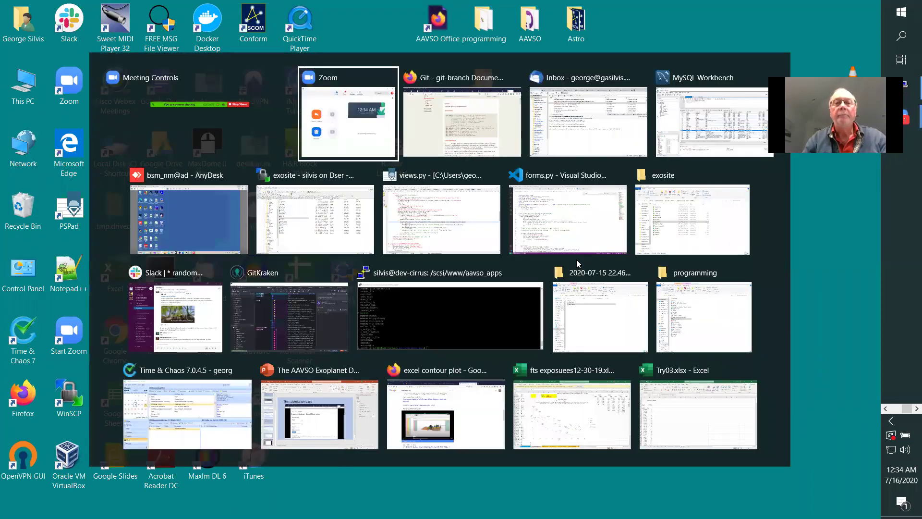
key("alt+Tab")
key("alt+Tab")
key("alt+Tab")
key("alt+Tab")
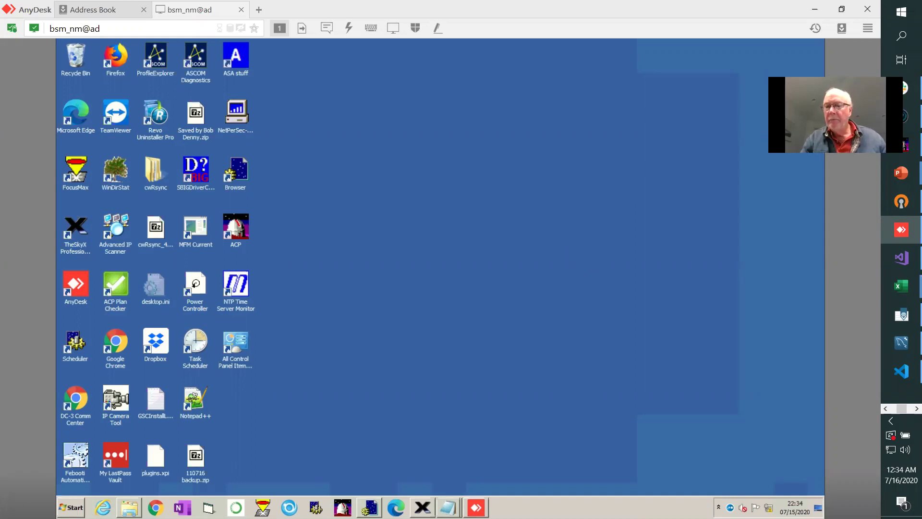
mouse_move(795, 506)
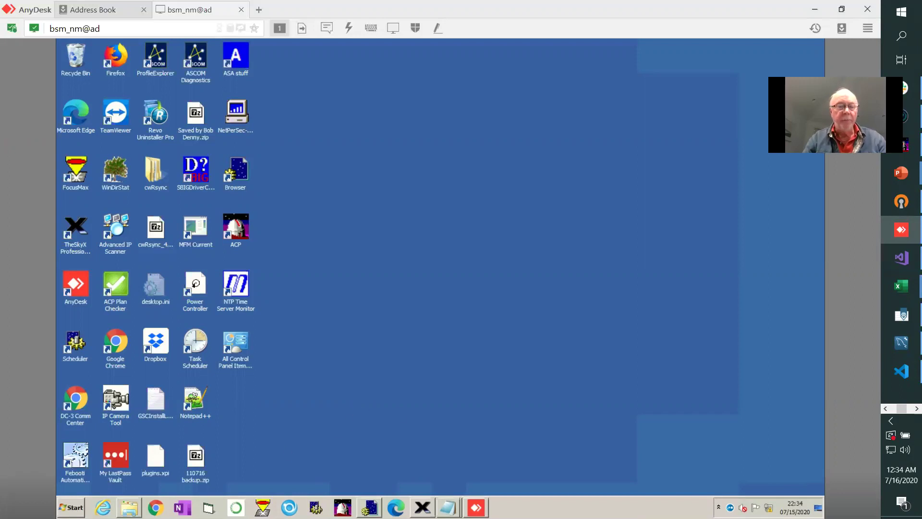
Step: Browse the remote computer to C:\Data\Code and select StdDarks.vbs
left_click(129, 507)
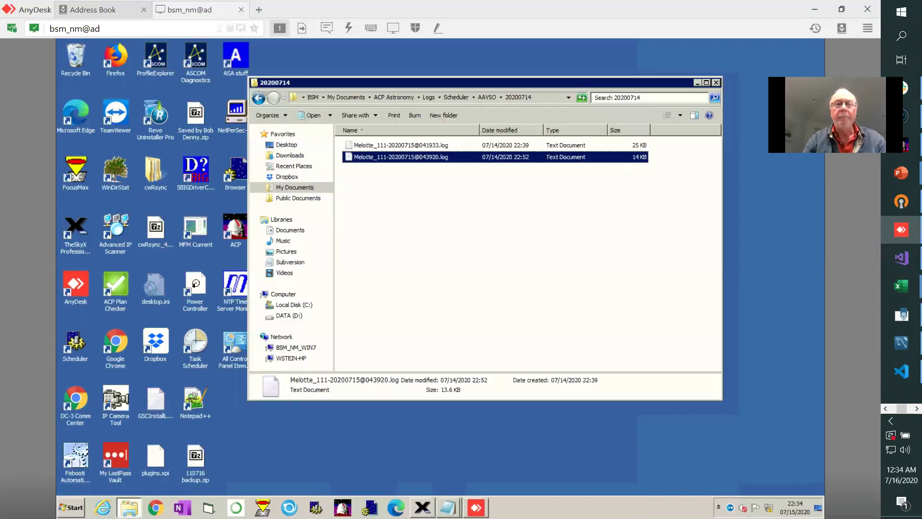
left_click(294, 305)
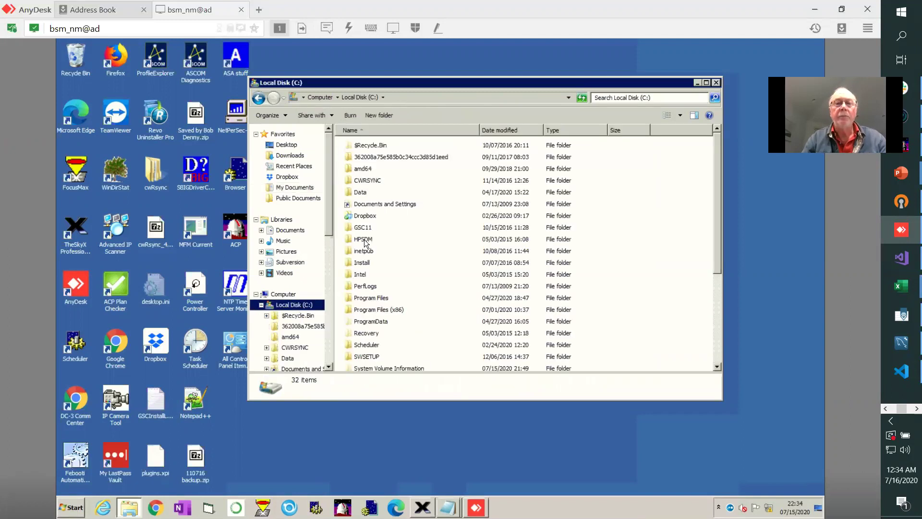
double_click(361, 193)
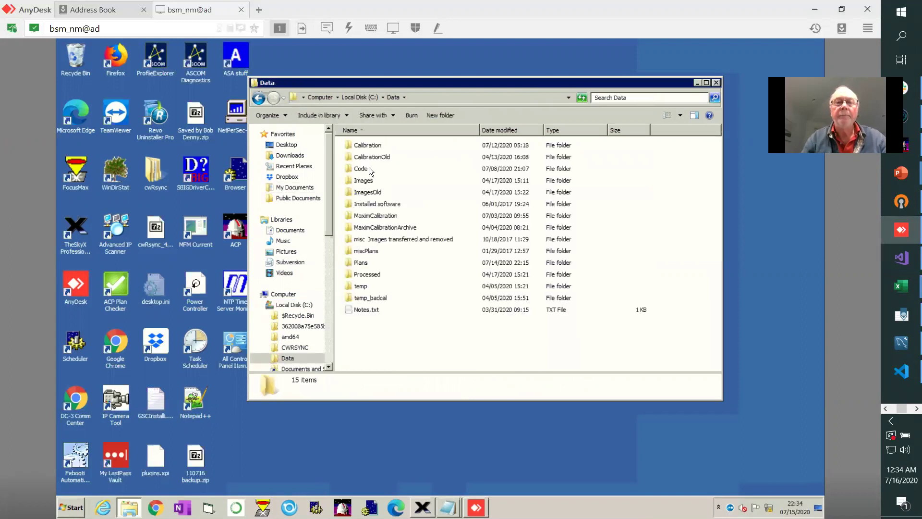
double_click(368, 168)
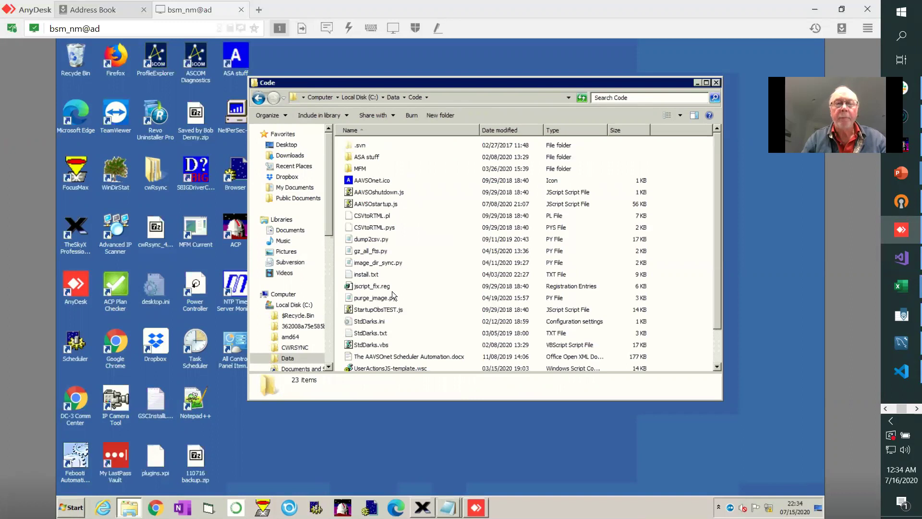
left_click(368, 346)
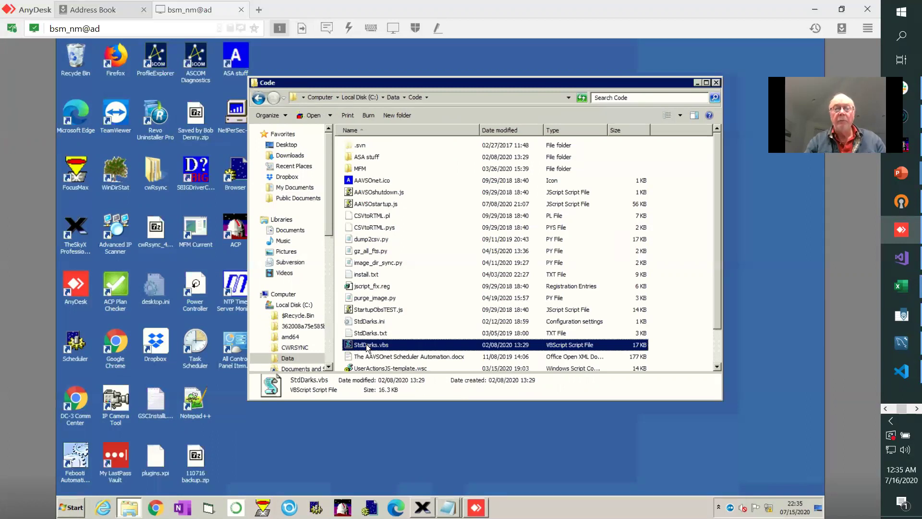
Step: Open StdDarks.vbs in Notepad++ and read down to its camera temperature-check section
right_click(367, 346)
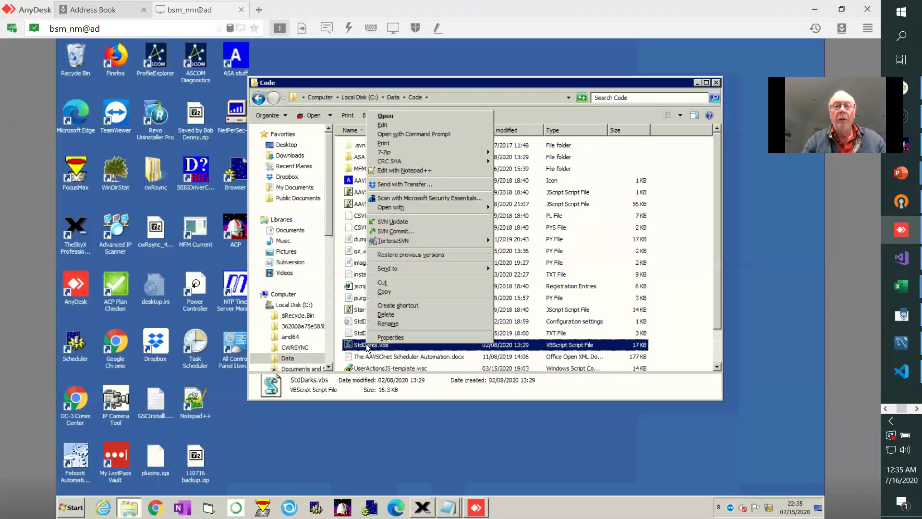
left_click(423, 170)
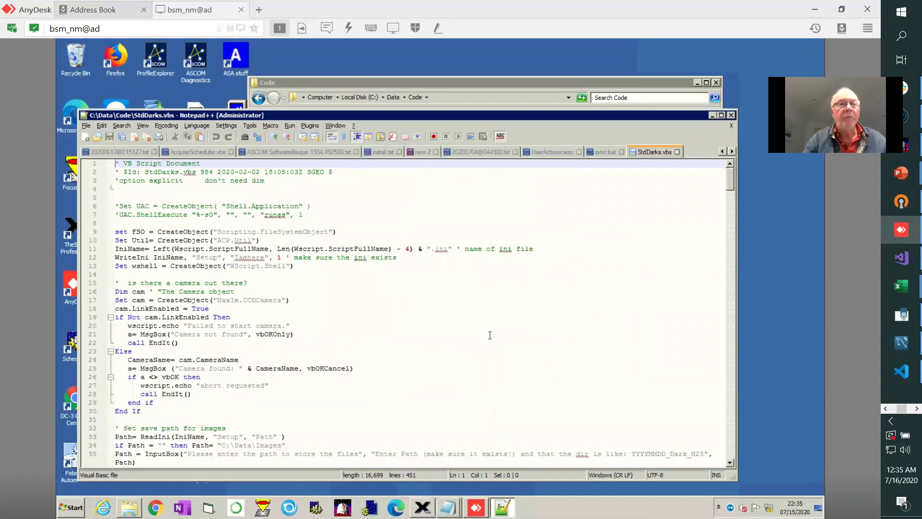
scroll(489, 334, "down", 11)
scroll(490, 335, "down", 6)
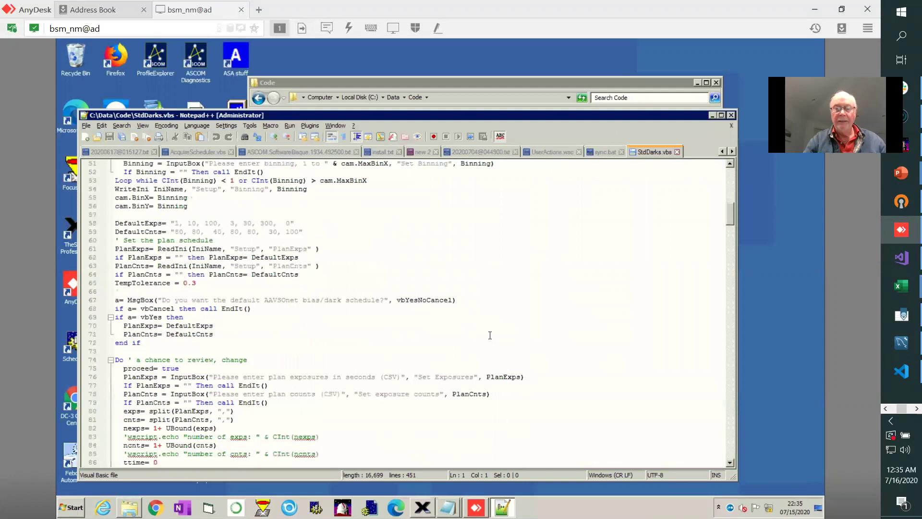
scroll(489, 335, "down", 3)
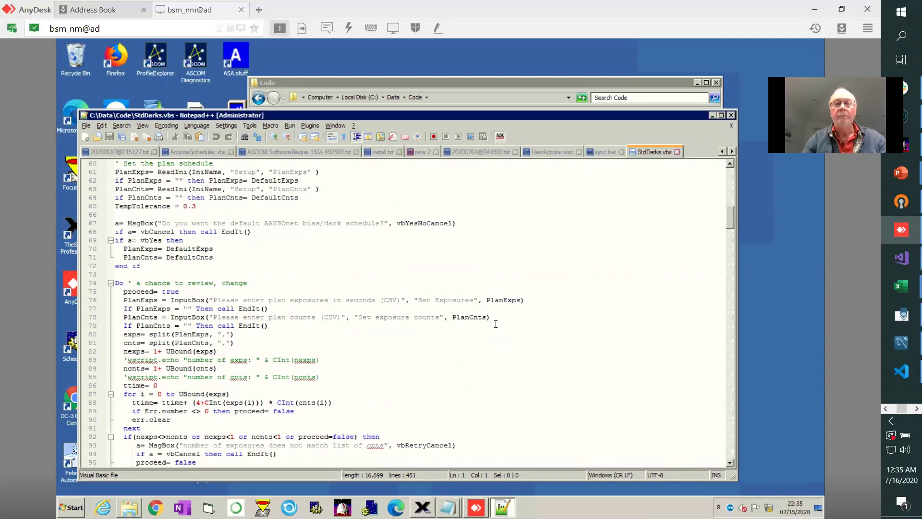
scroll(495, 323, "down", 20)
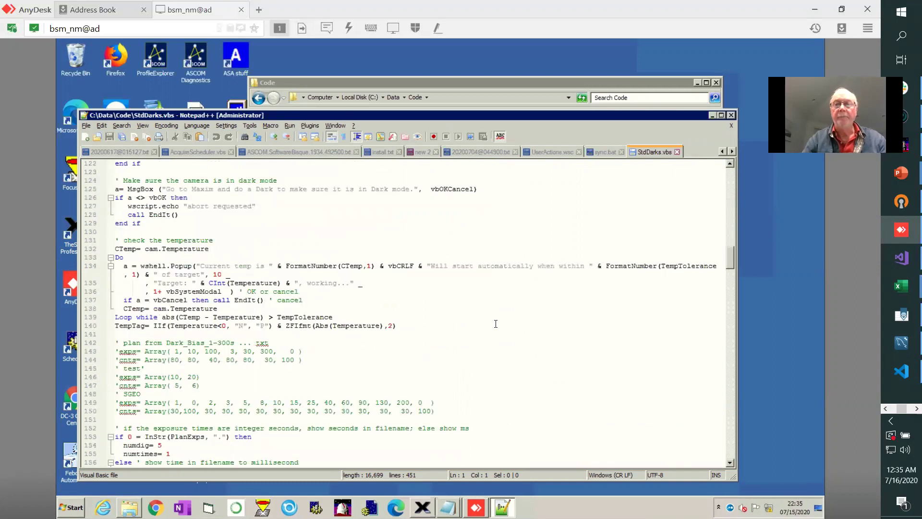
Step: Run StdDarks.vbs from the Code folder and accept the detected ASCOM camera
left_click(513, 83)
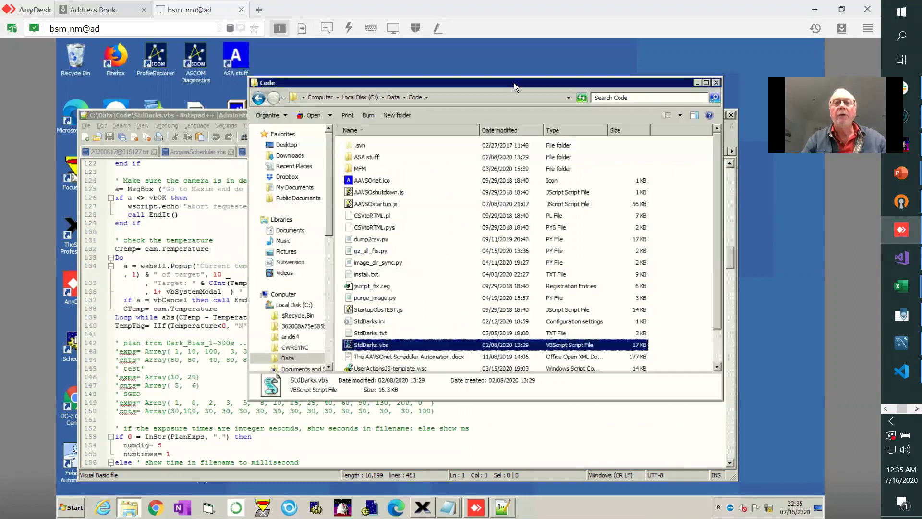
double_click(372, 345)
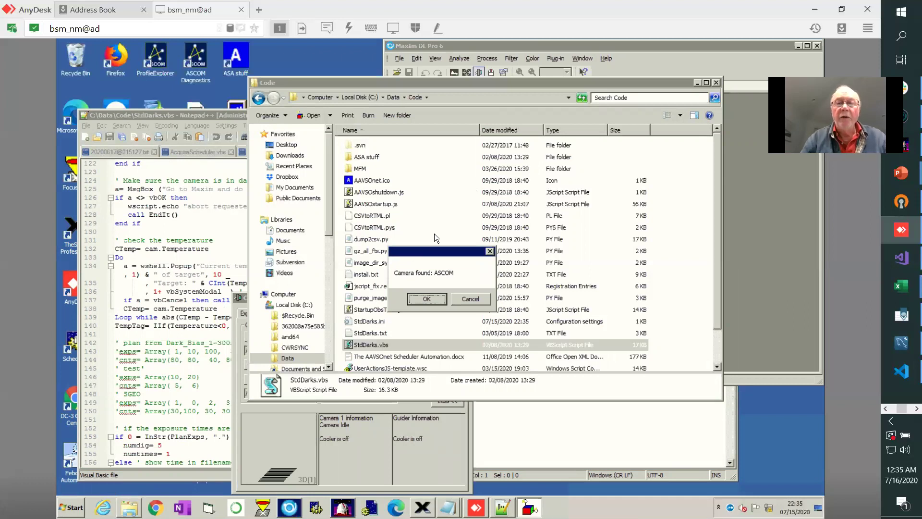
left_click(427, 298)
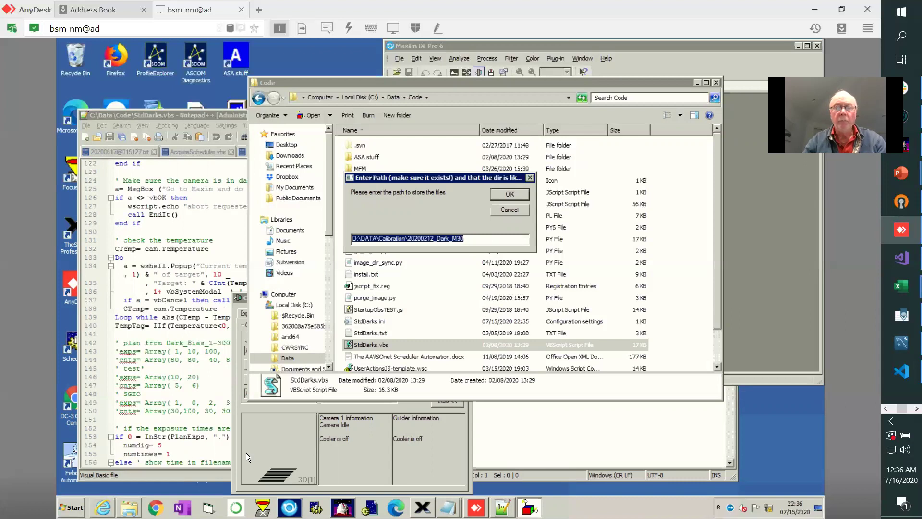
Step: Glance at MaxIm DL's camera controls and bring Explorer up to the Local Disk (C:) drive
left_click(370, 438)
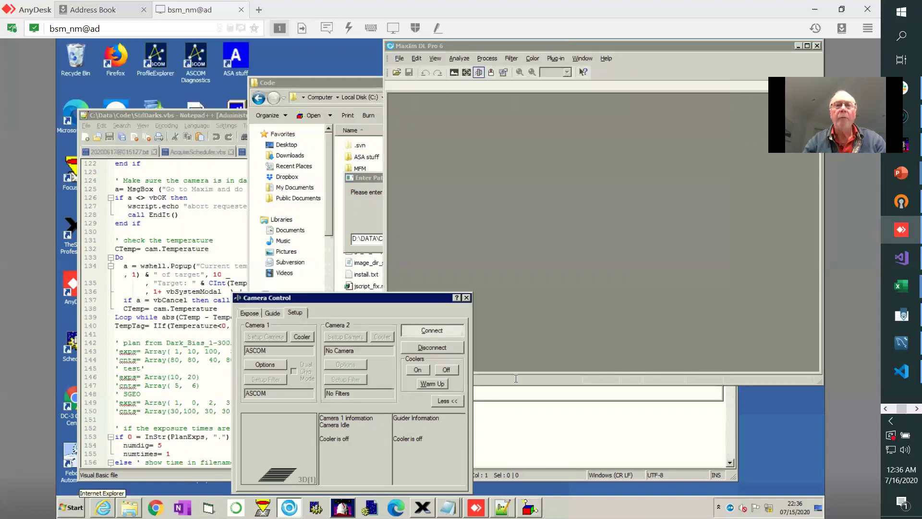
left_click(329, 82)
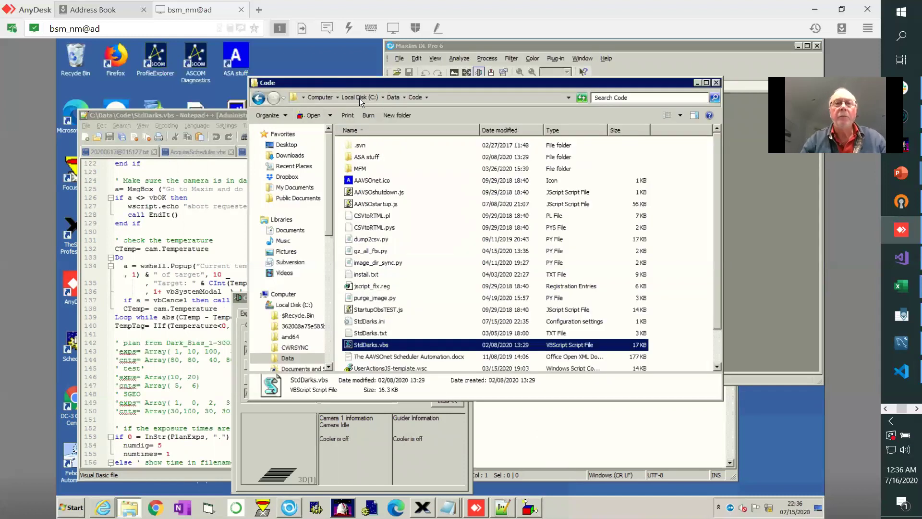
left_click(359, 98)
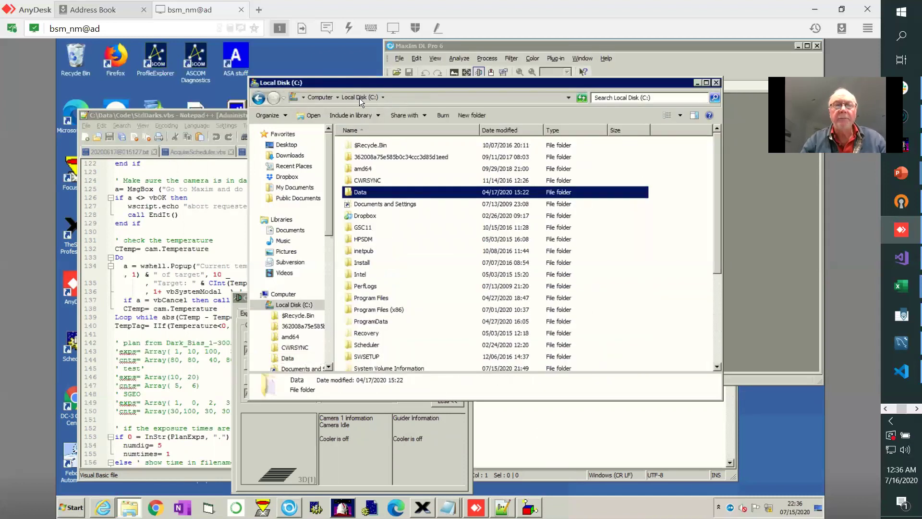
key("alt+Tab")
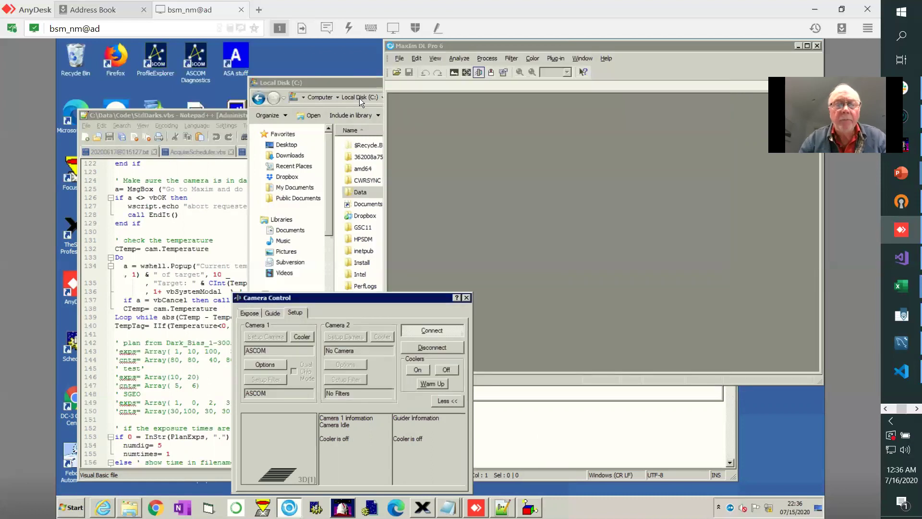
left_click(359, 98)
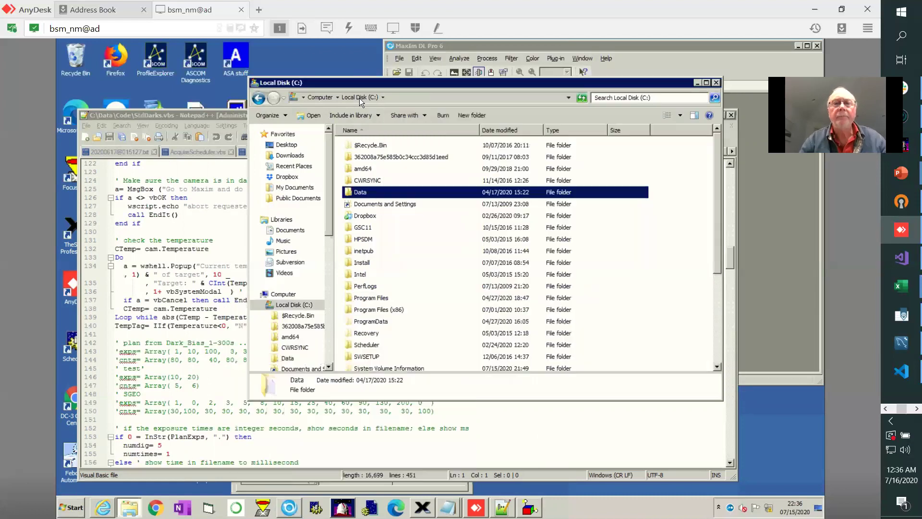
Step: Open C:\Data\Calibration and look over the dated folders up to 20200711
double_click(357, 192)
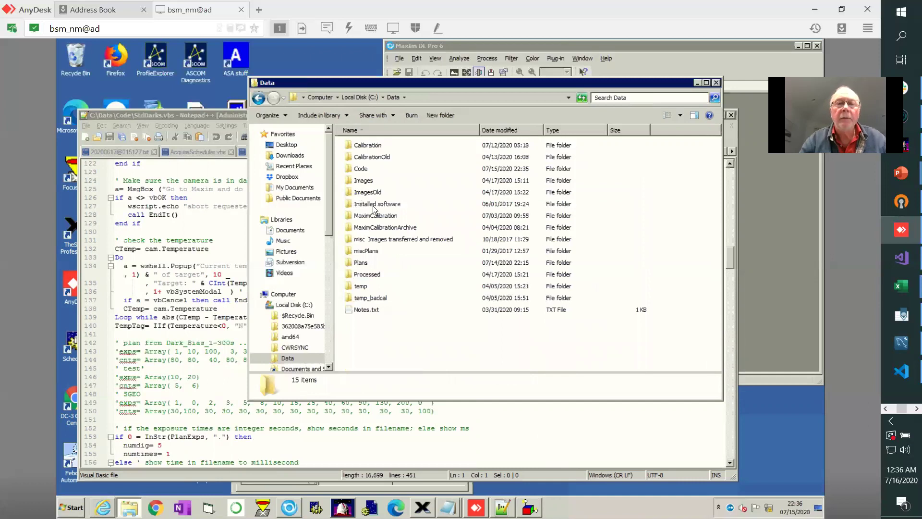
double_click(373, 145)
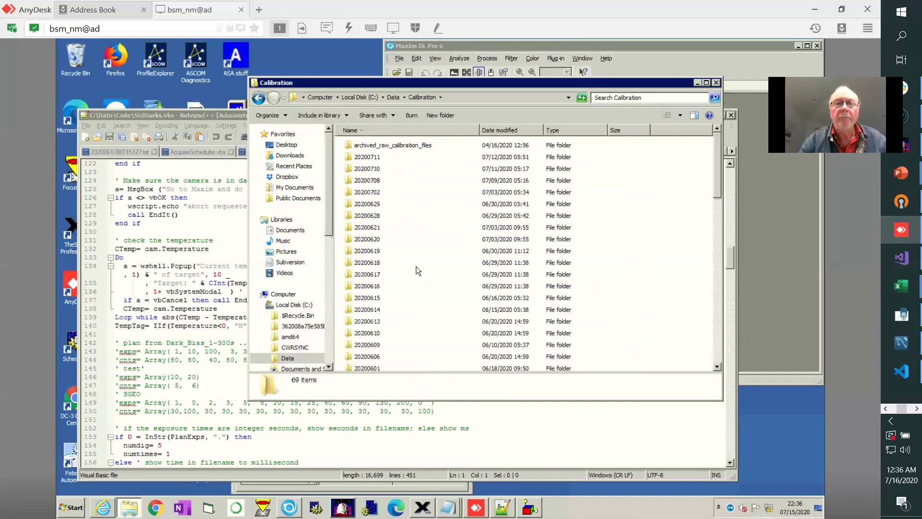
scroll(412, 214, "down", 10)
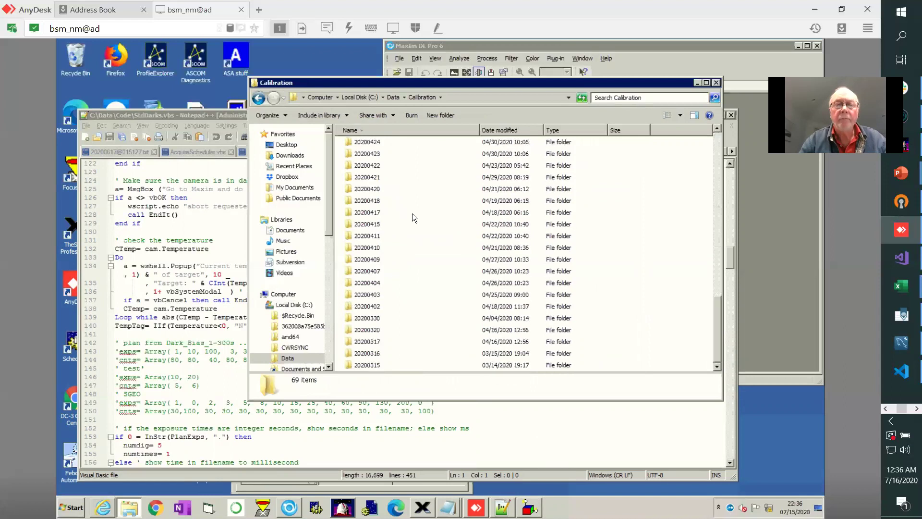
scroll(412, 214, "up", 10)
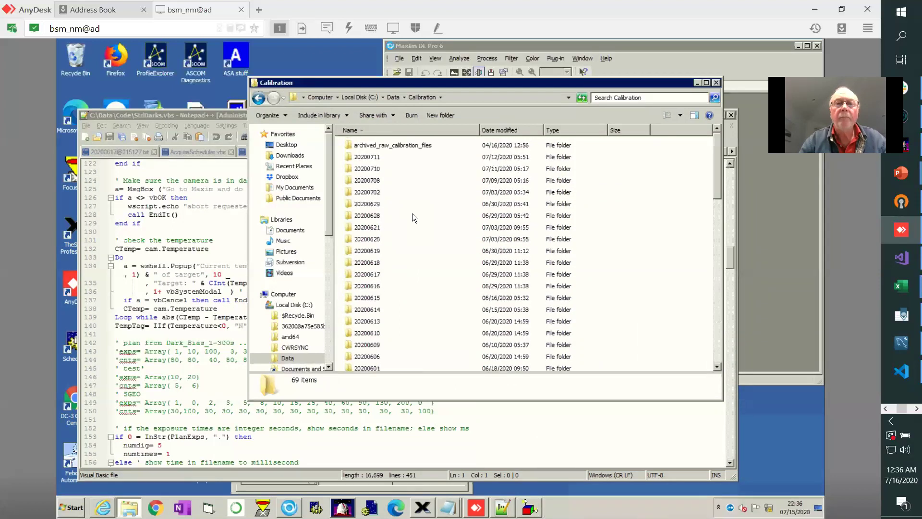
left_click(365, 157)
scroll(462, 293, "down", 10)
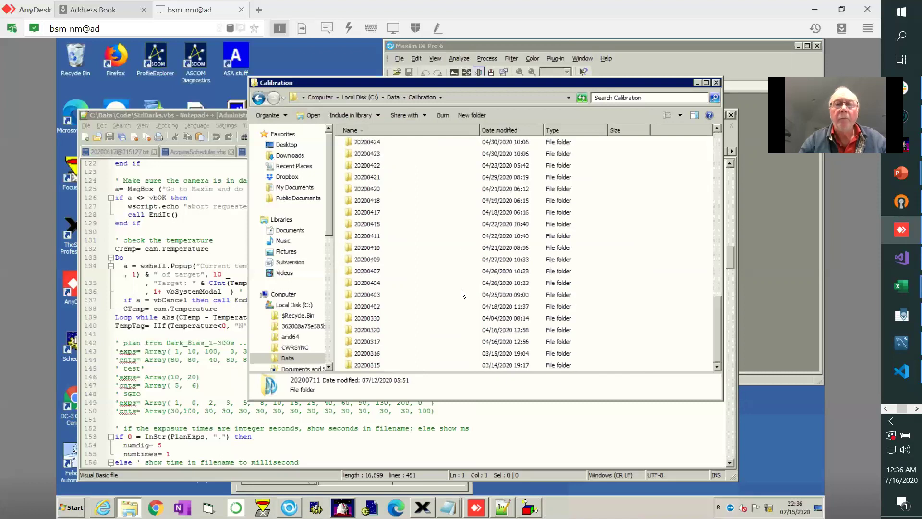
scroll(462, 294, "up", 8)
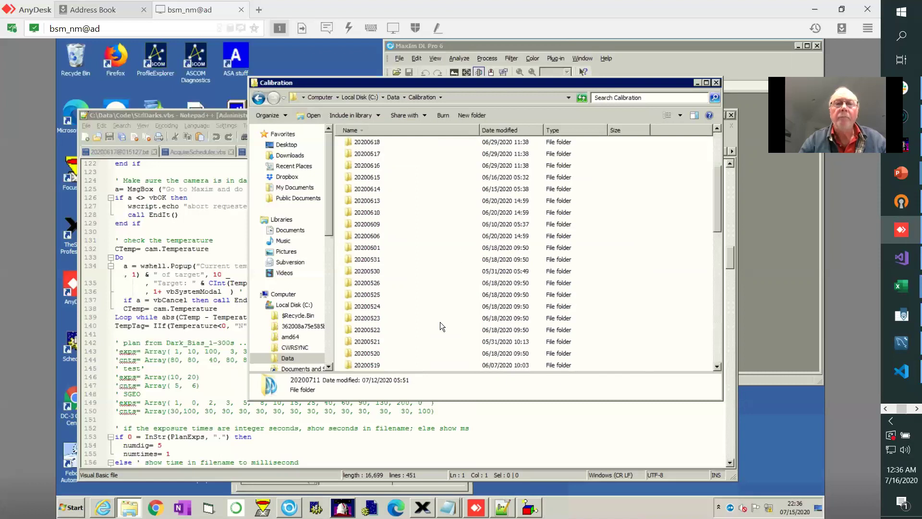
scroll(439, 322, "up", 4)
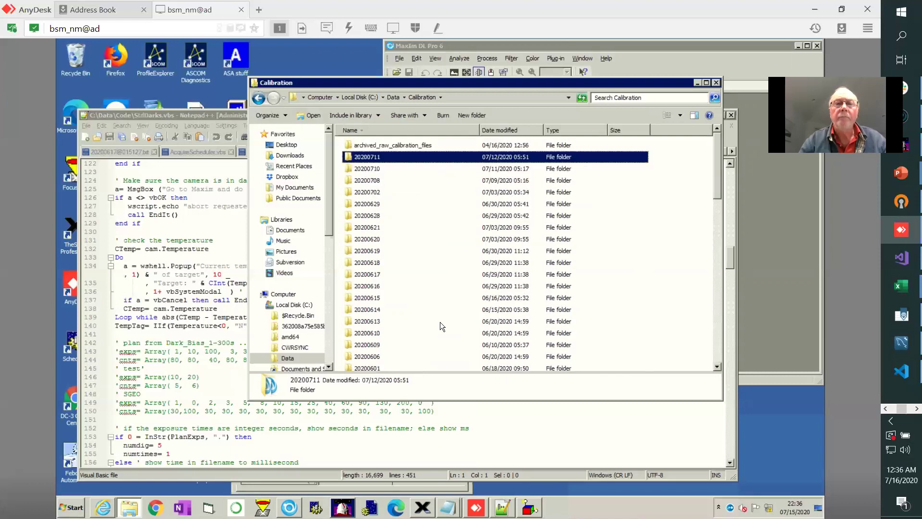
right_click(630, 248)
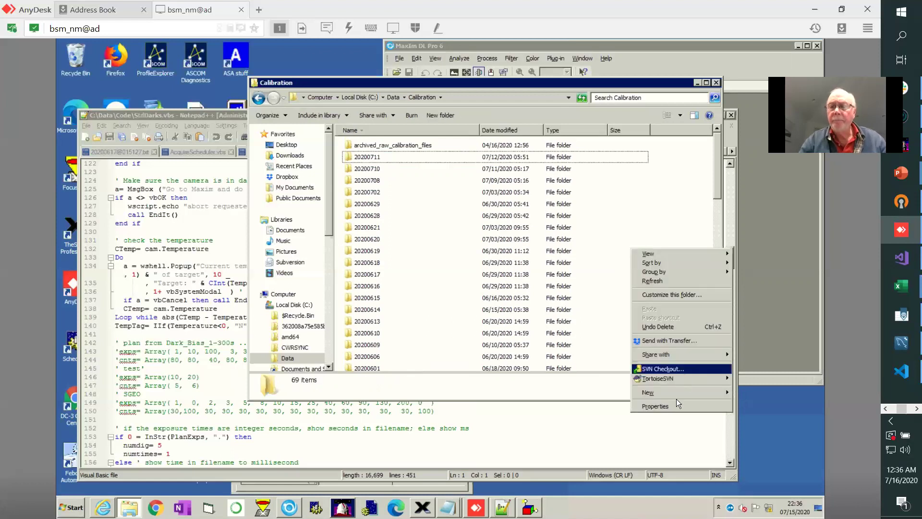
mouse_move(679, 390)
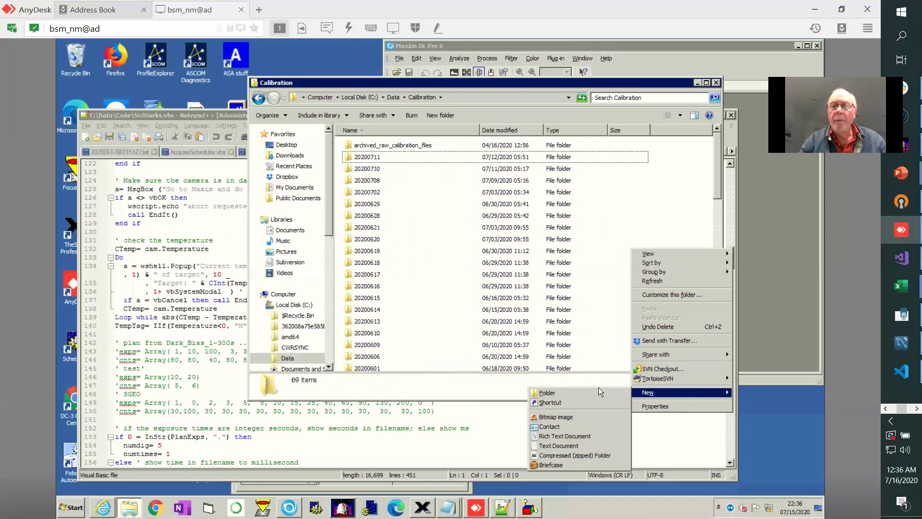
left_click(547, 393)
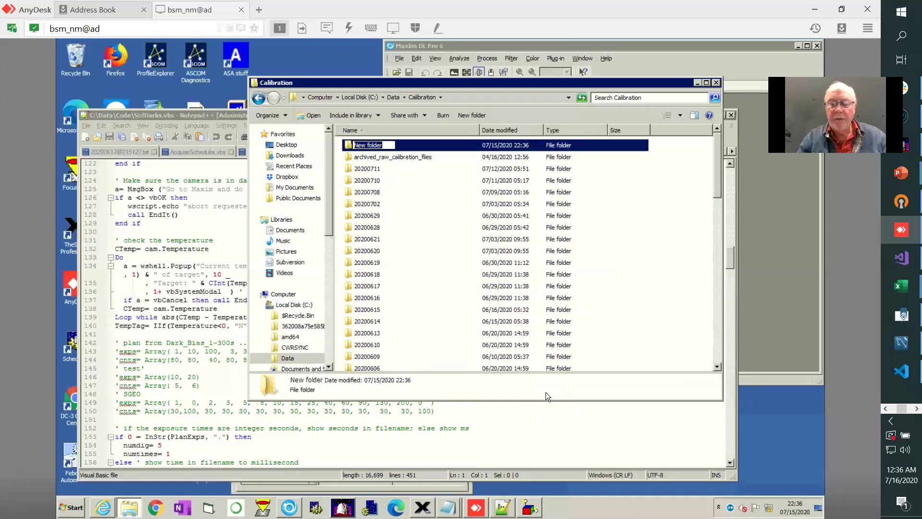
type("2020")
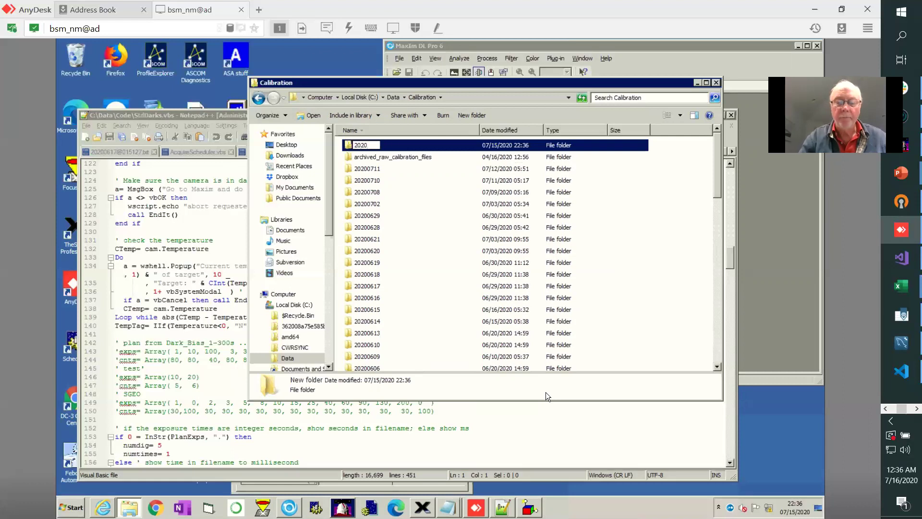
type("07")
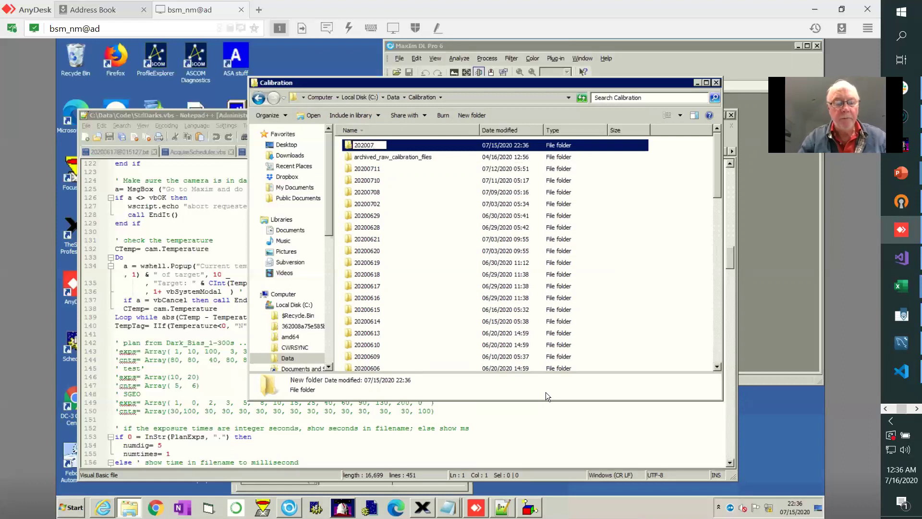
type("15")
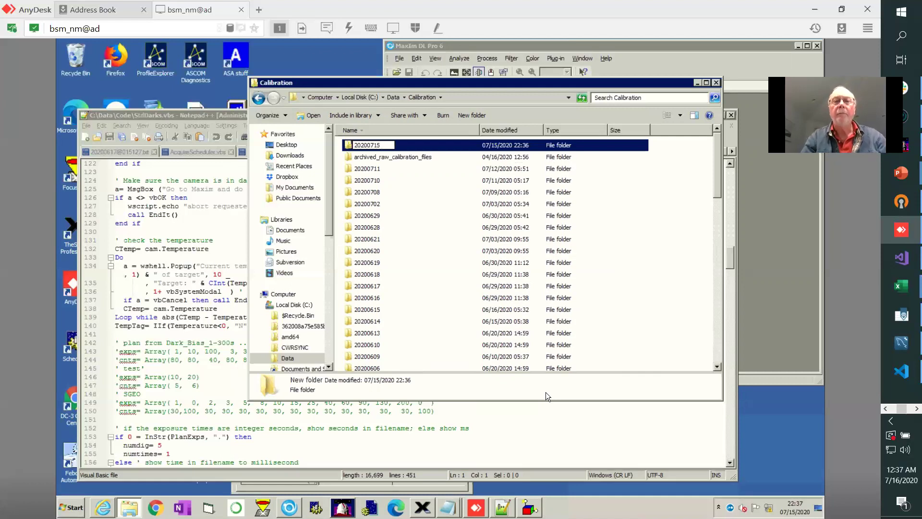
type(" darks")
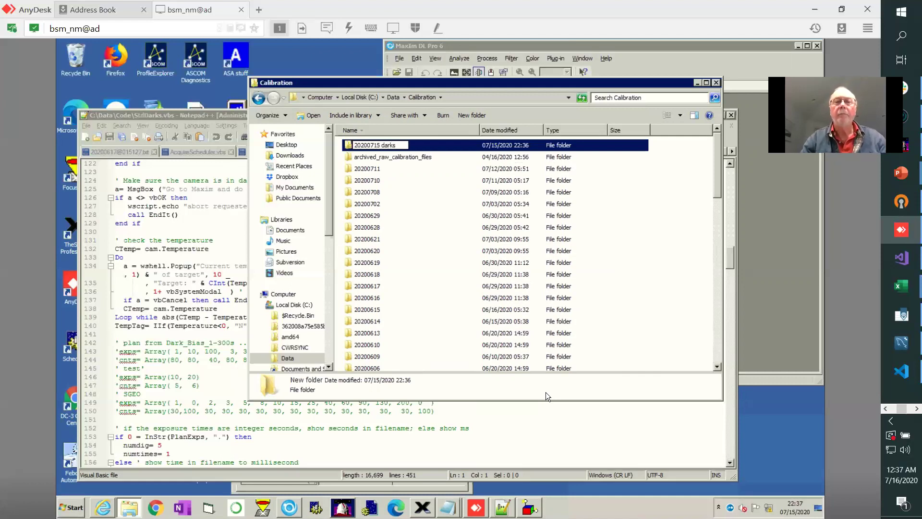
key("BackSpace")
key("BackSpace")
key("BackSpace")
key("BackSpace")
key("BackSpace")
key("BackSpace")
type("-10 darks")
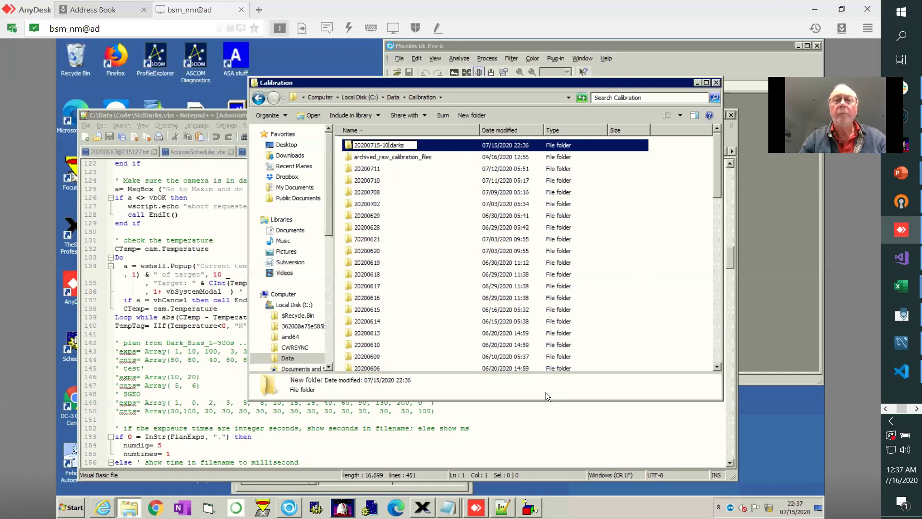
key("Return")
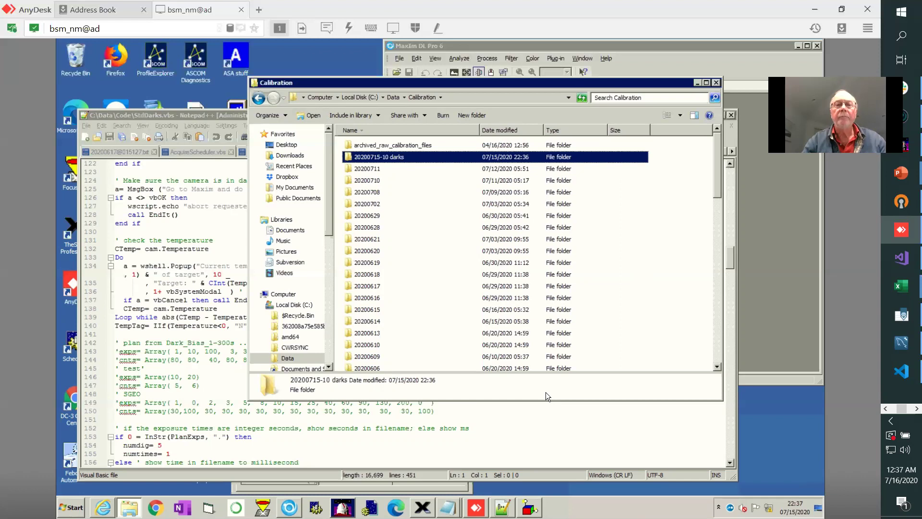
key("Return")
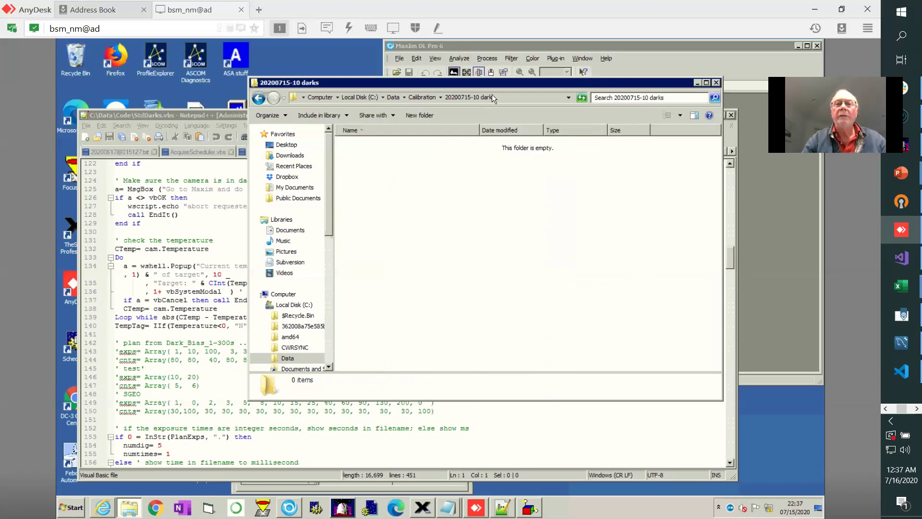
Step: Select the darks folder's full path, then cycle windows until TheSkyX is in front
left_click(500, 95)
key("ctrl+c")
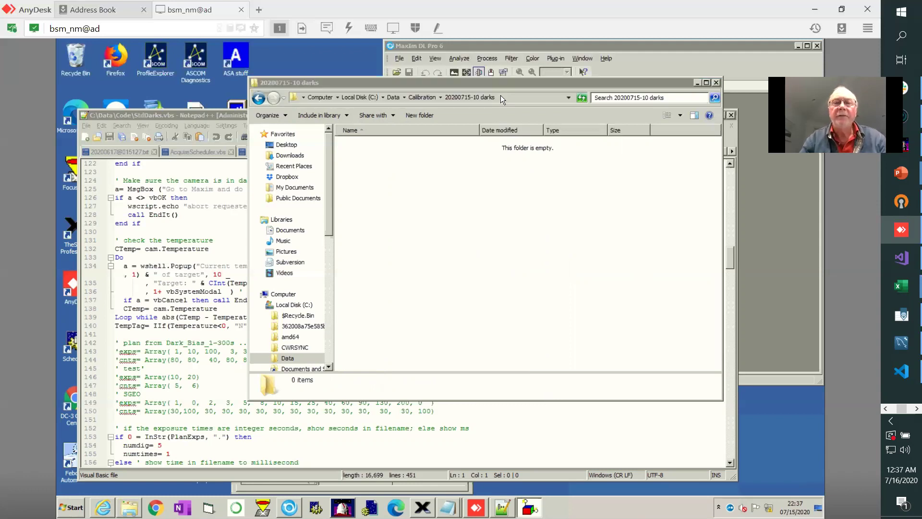
key("alt+Tab")
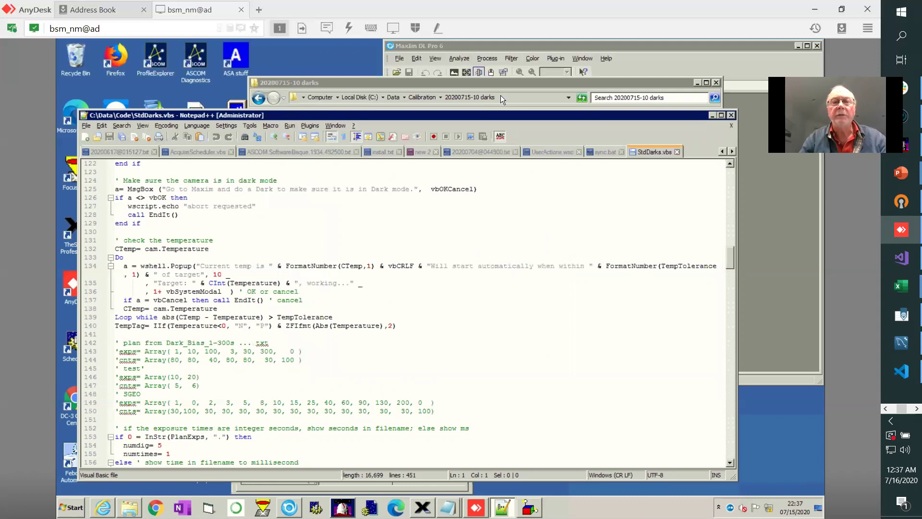
key("alt+Tab")
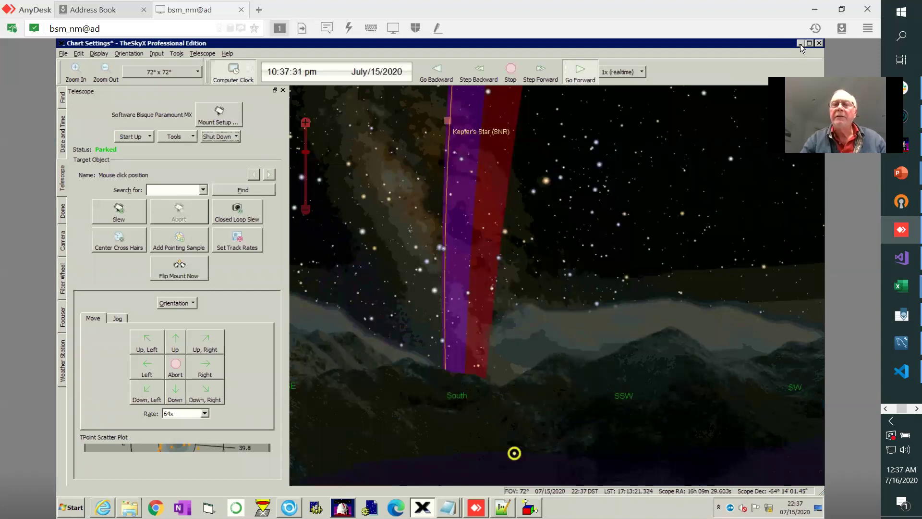
left_click(801, 44)
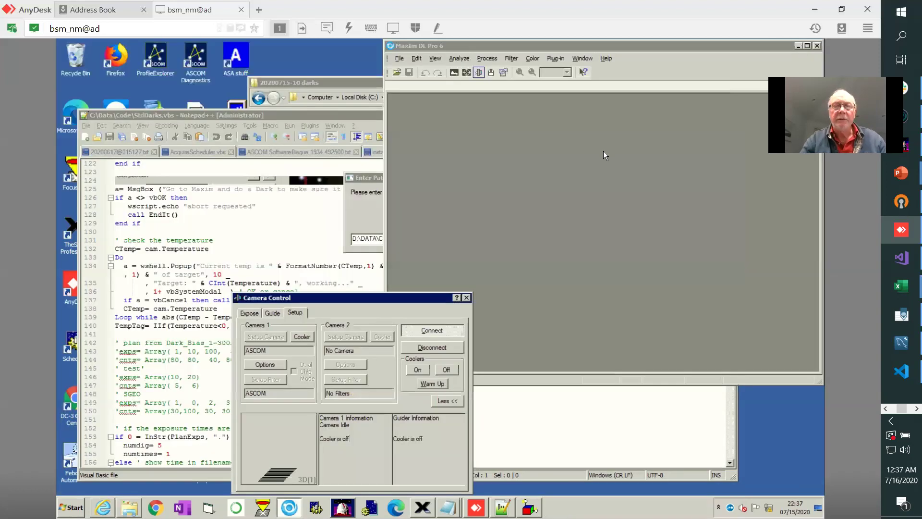
left_click(365, 177)
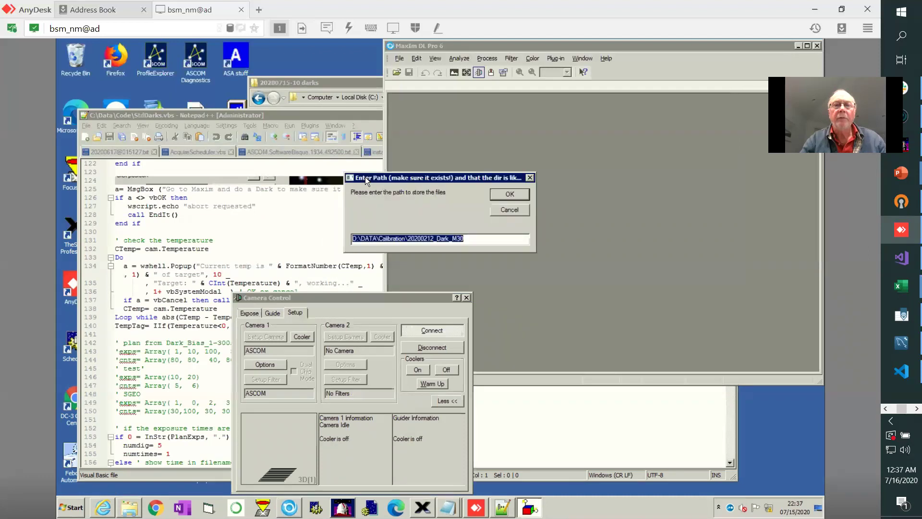
left_click(493, 245)
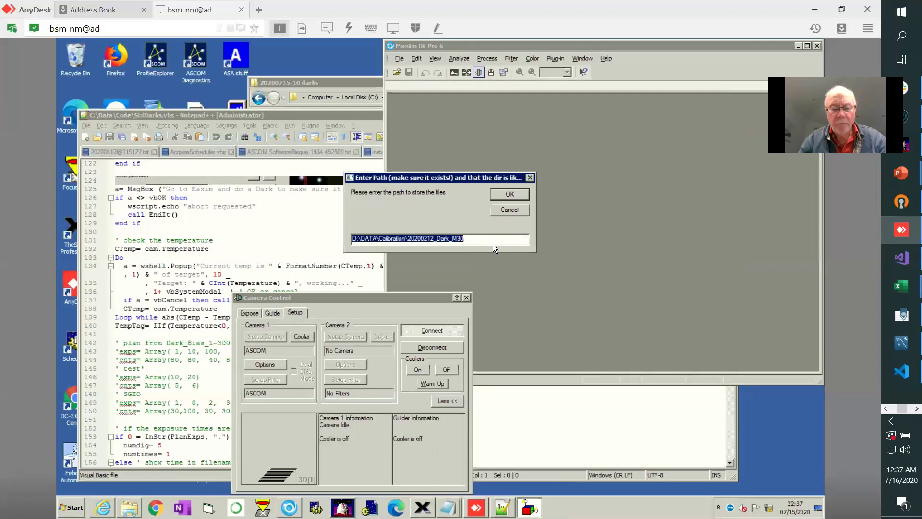
key("ctrl+v")
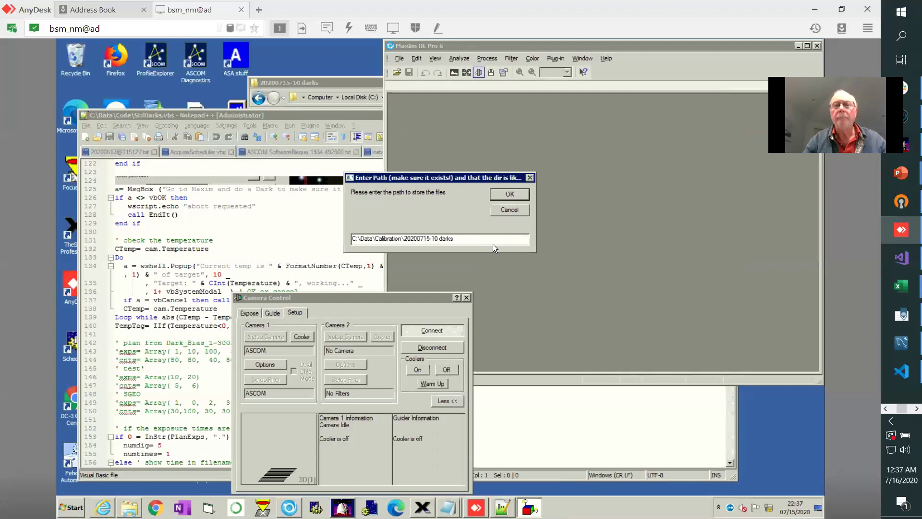
left_click(509, 194)
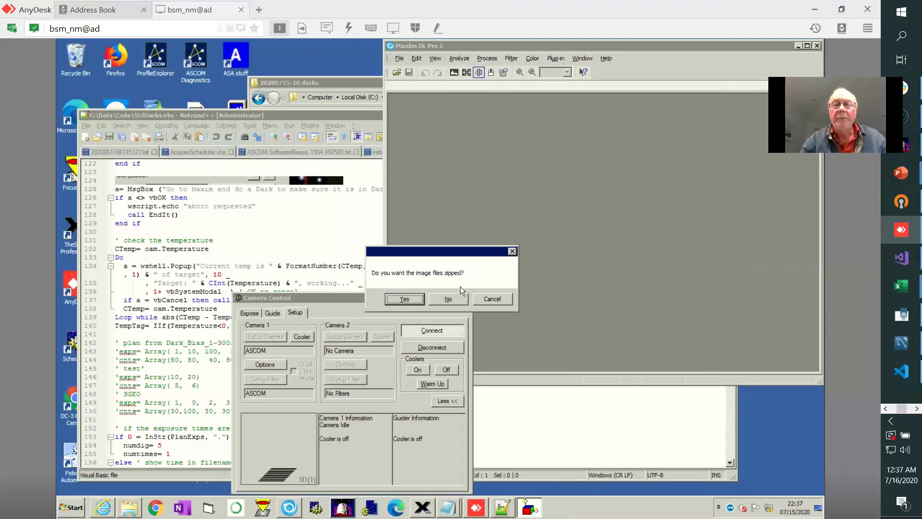
Step: Decline zipping, keep binning 2, and accept the default AAVSOnet bias/dark schedule
left_click(450, 298)
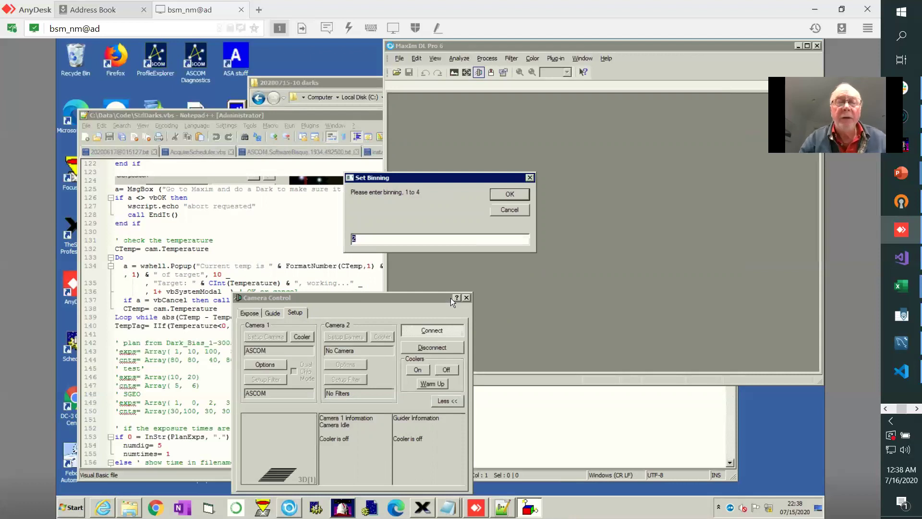
left_click(509, 195)
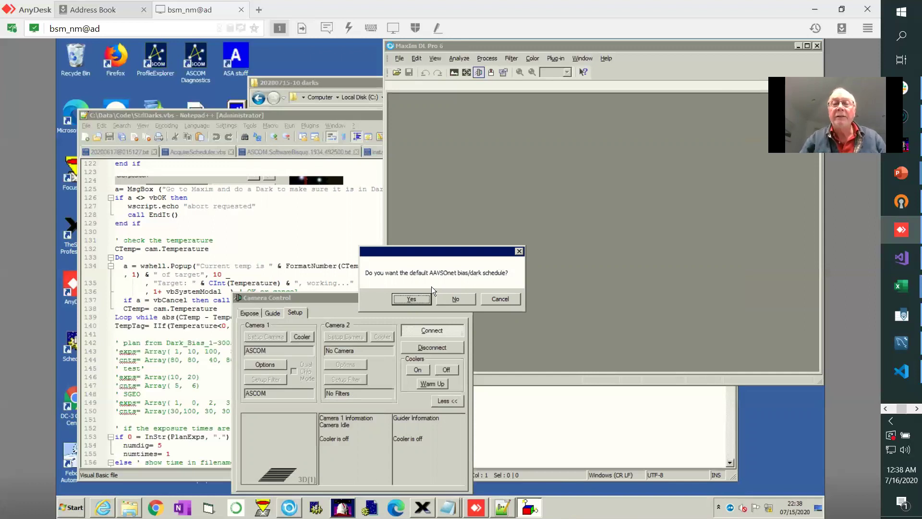
left_click(411, 299)
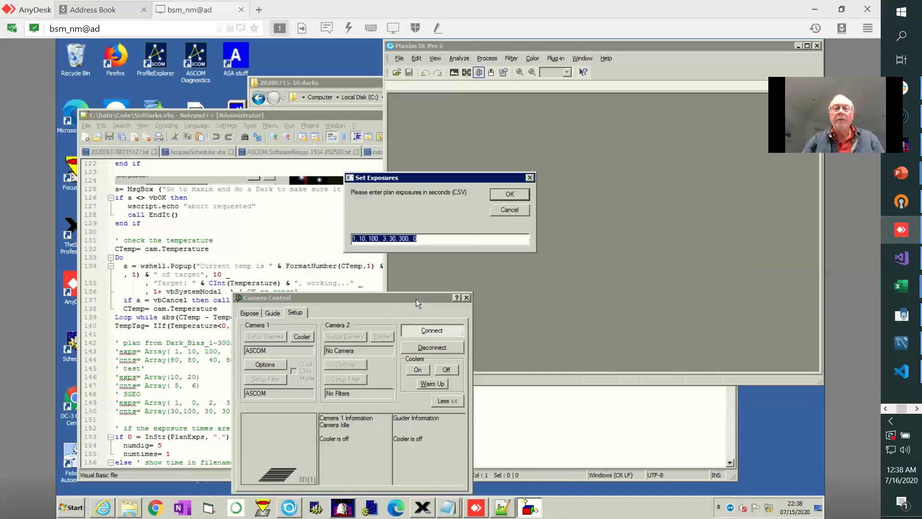
Step: Confirm the exposure times and exposure counts 80, 80, 40, 80, 80, 30, 100
left_click(480, 238)
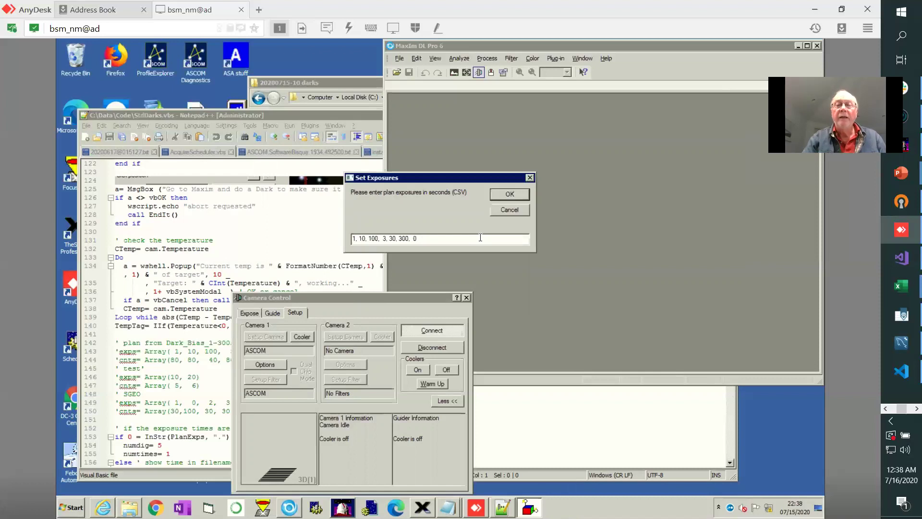
left_click(510, 194)
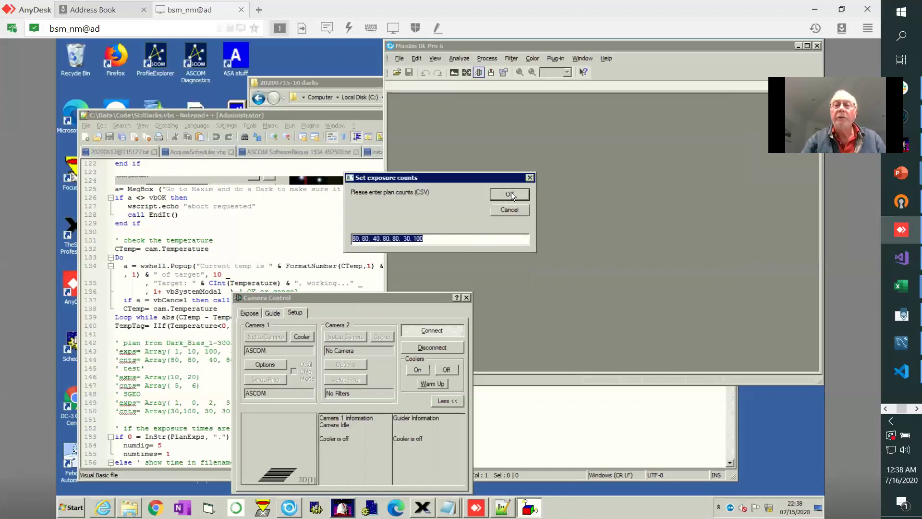
left_click(461, 238)
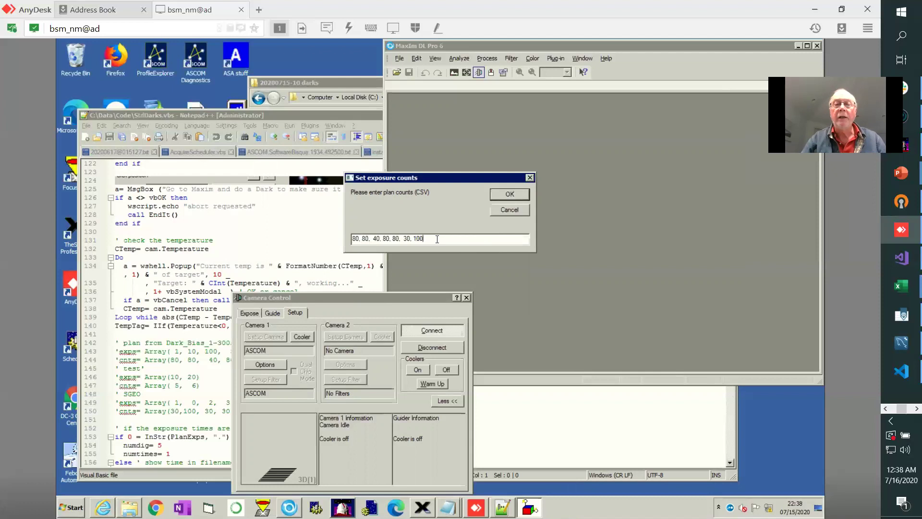
left_click(509, 195)
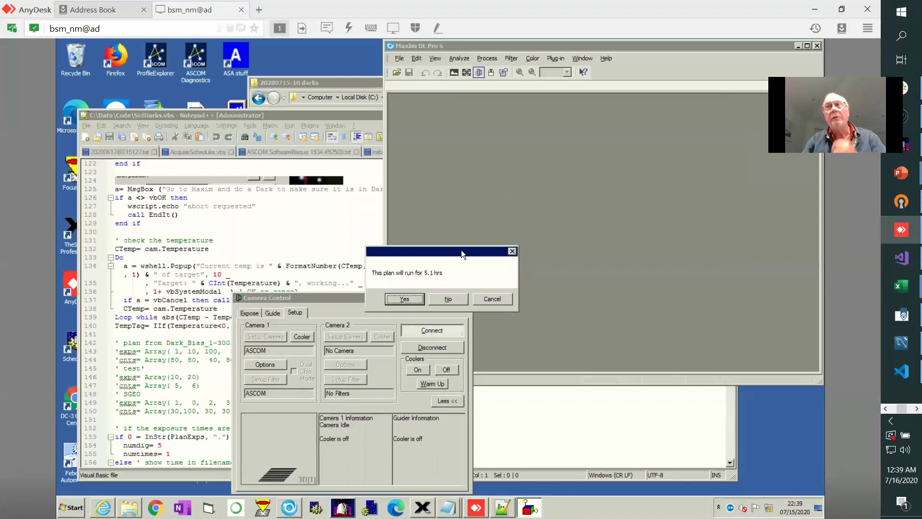
Step: Agree to the 5.1-hour plan and set the target camera temperature to -10 °C
left_click(406, 298)
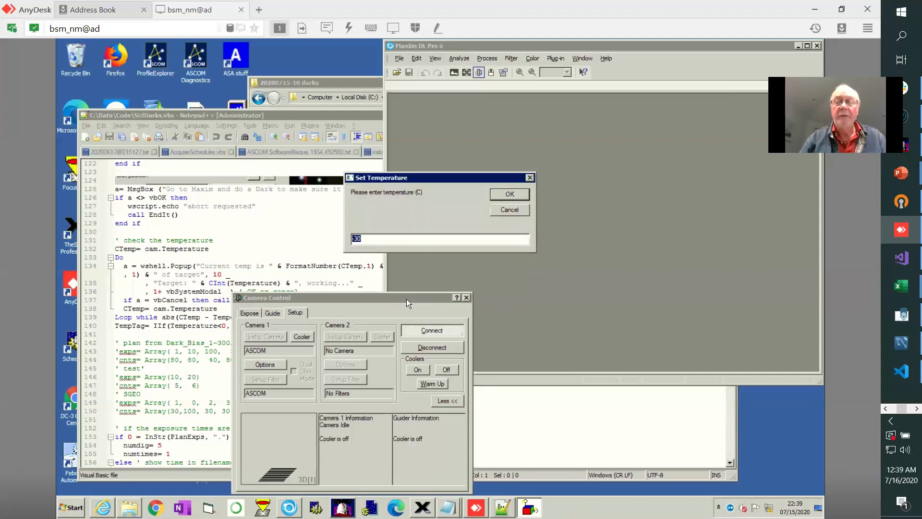
type("-10")
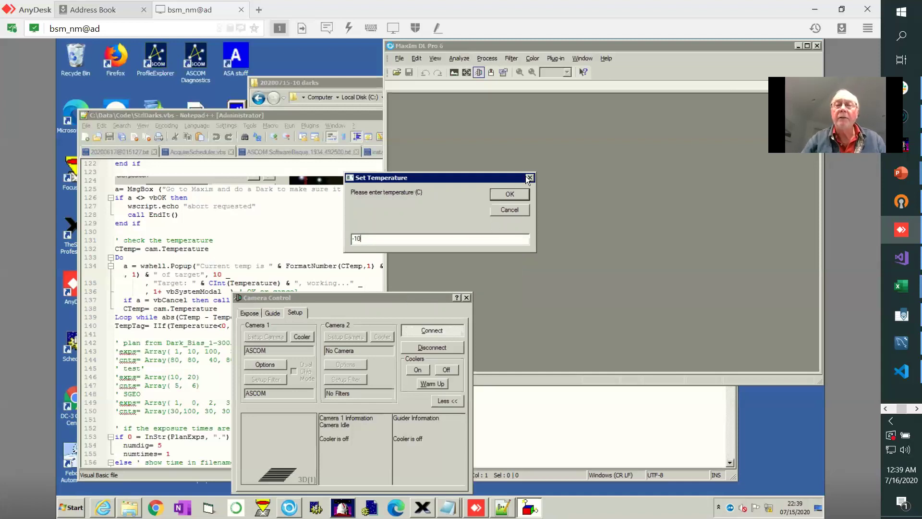
left_click(510, 194)
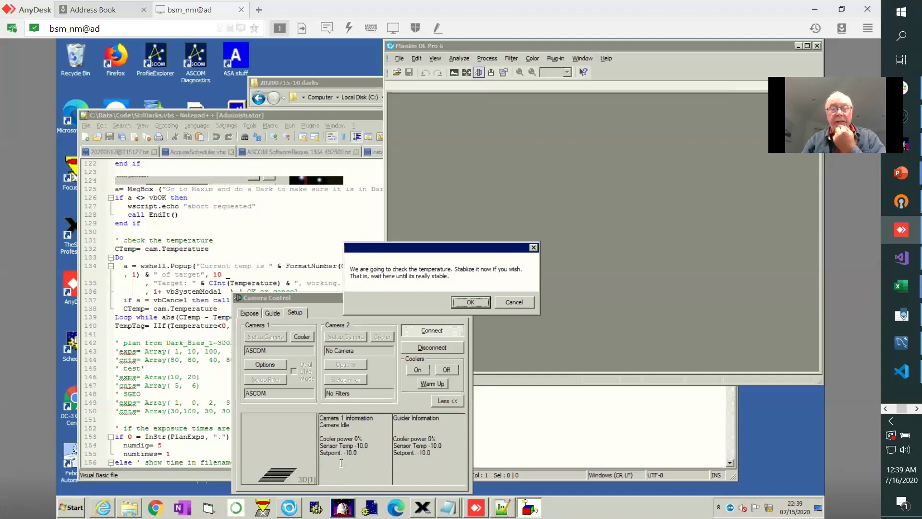
Step: Turn the camera cooler off, disconnect and reconnect the camera, then turn the cooler back on
left_click(373, 443)
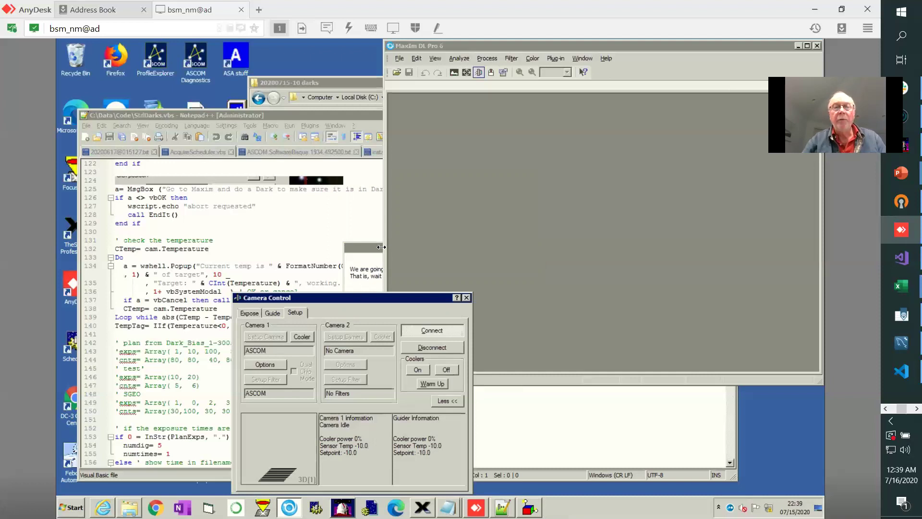
left_click(447, 368)
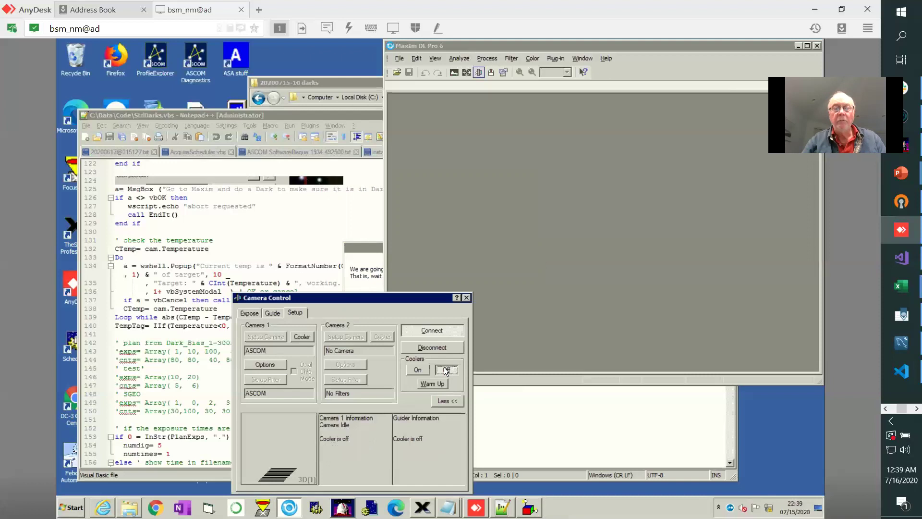
left_click(440, 349)
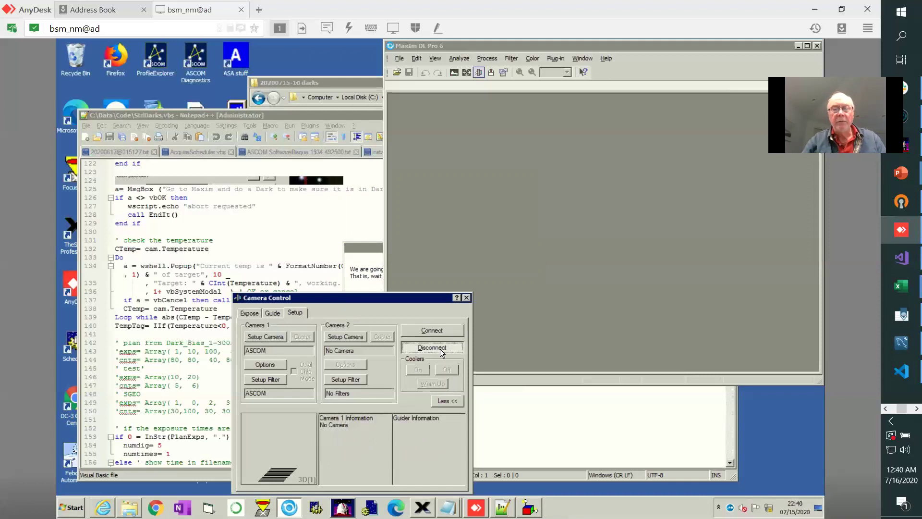
left_click(433, 329)
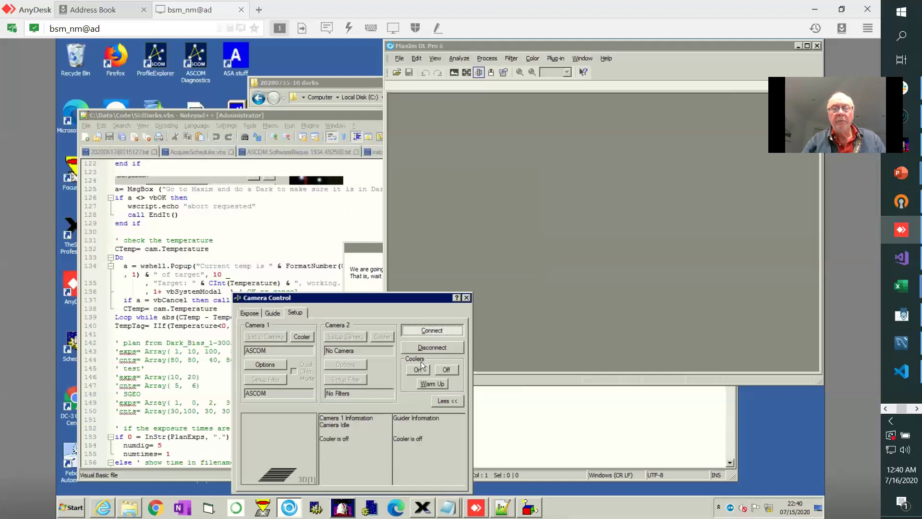
left_click(421, 368)
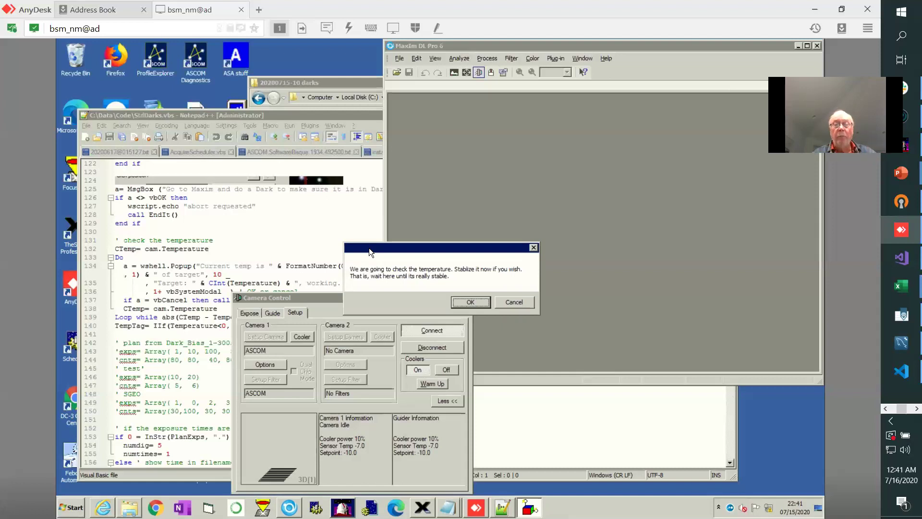
Step: Dismiss the temperature notice and set a 1-second exposure with Dark frame type
left_click(473, 300)
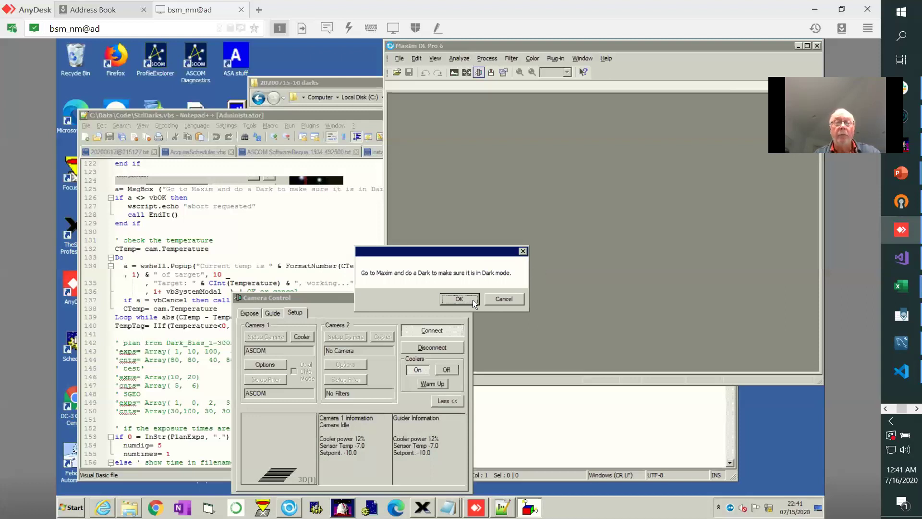
left_click(253, 313)
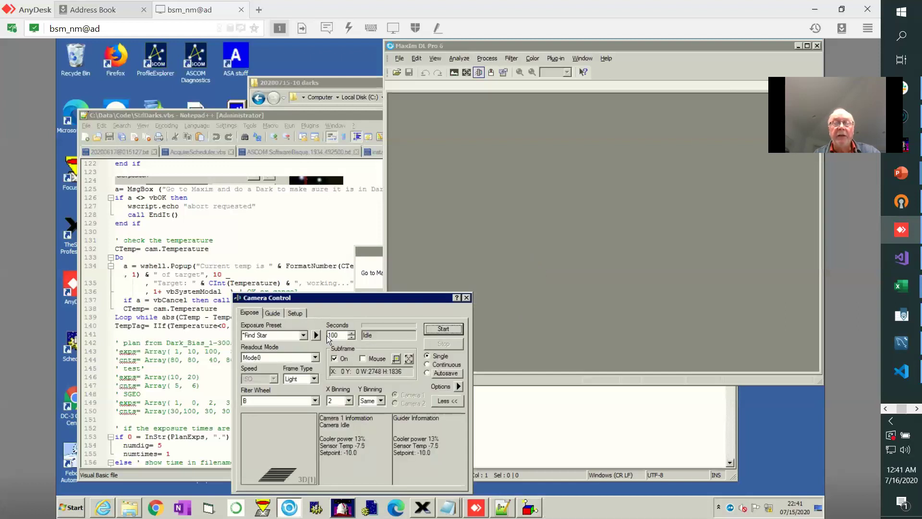
left_click(341, 335)
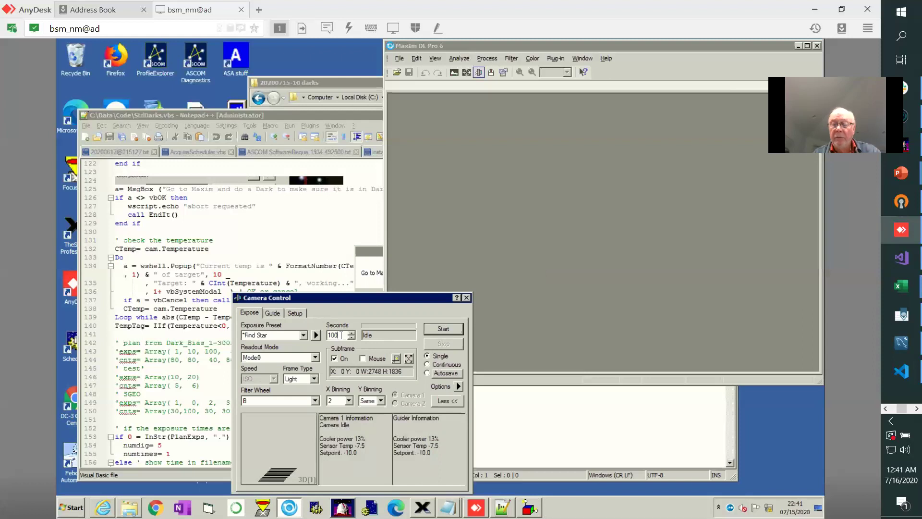
key("BackSpace")
key("BackSpace")
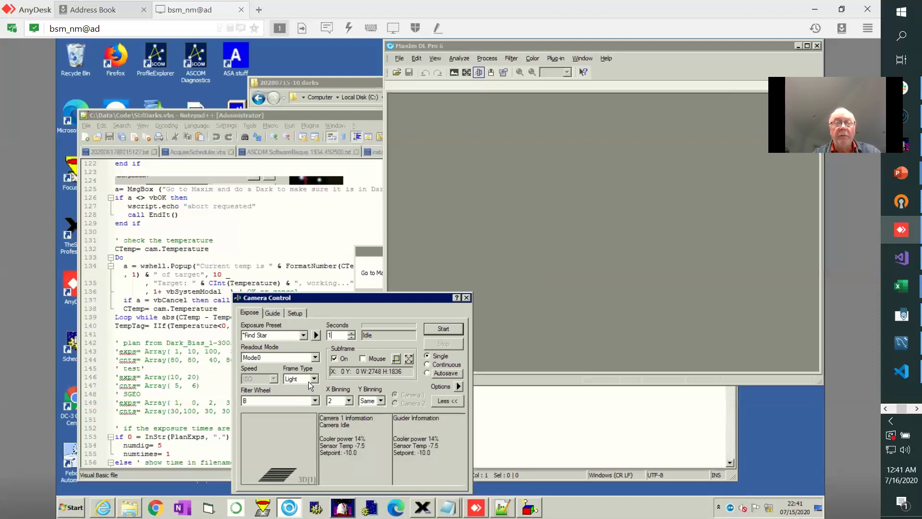
left_click(314, 379)
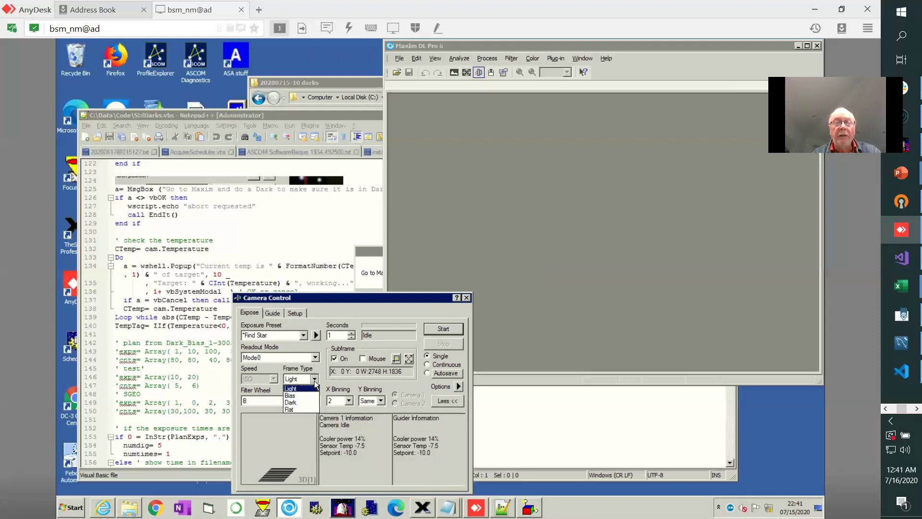
left_click(296, 401)
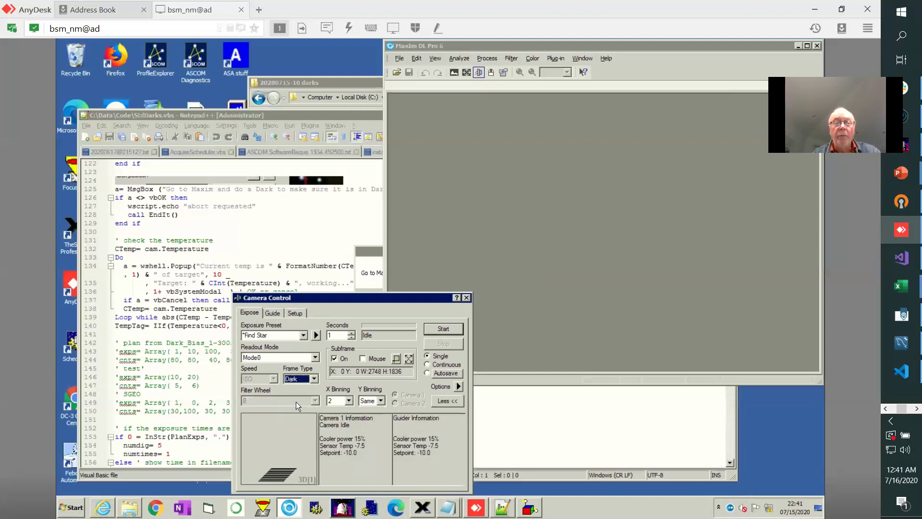
Step: Take the 1-second dark frame, confirming the cover-the-camera warning, and return to the script's prompt
left_click(444, 328)
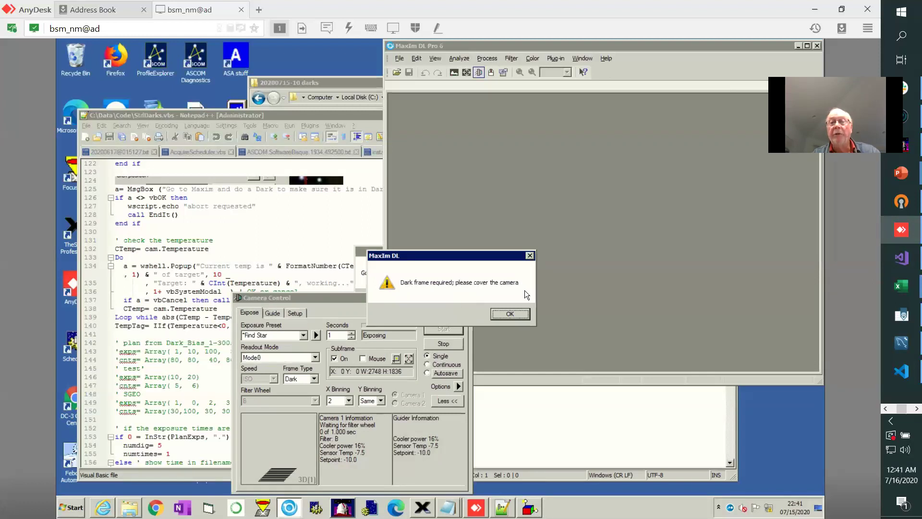
left_click(510, 314)
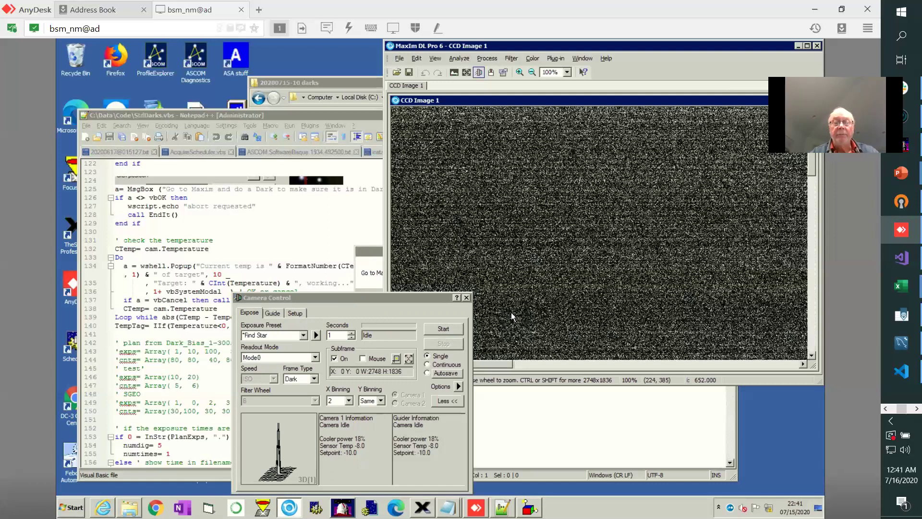
left_click(368, 251)
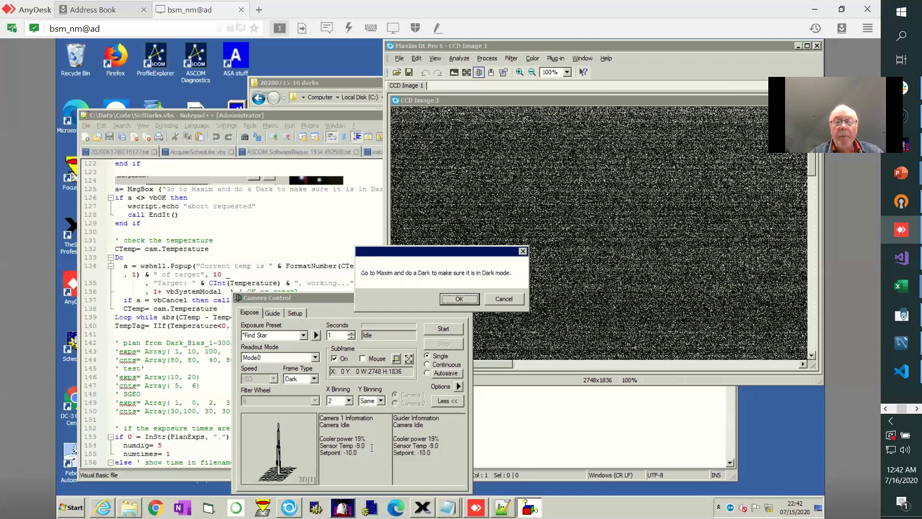
Step: Confirm the 'Go to Maxim and do a Dark' message so StdDarks starts capturing
left_click(466, 297)
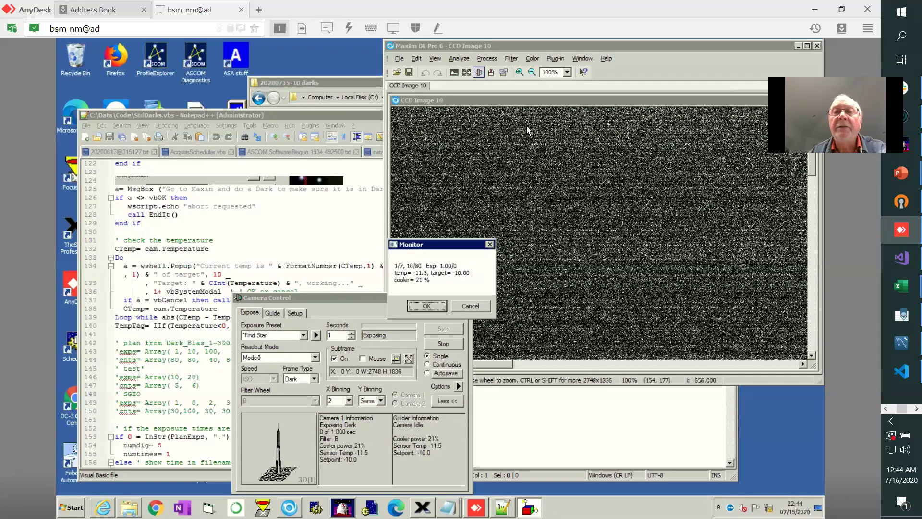
Step: Zoom the CCD Image 17 dark frame out to 50%, then 25%
left_click(532, 73)
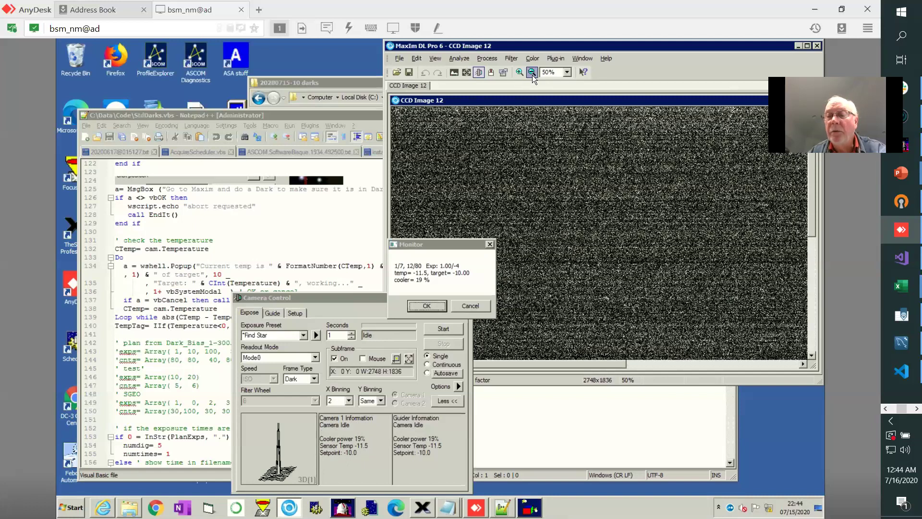
left_click(532, 73)
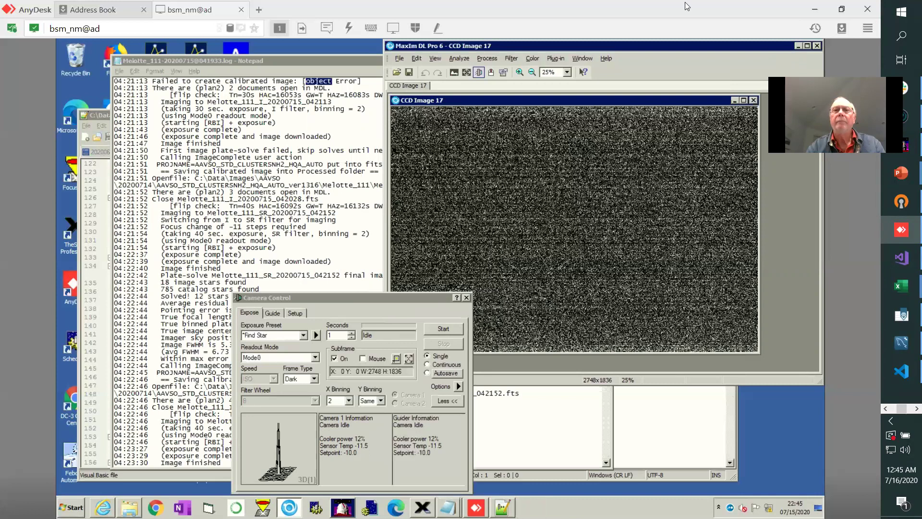
Step: Close the remote session tab and bring up the Windows task switcher with Alt+Tab
left_click(241, 10)
key("alt+Tab")
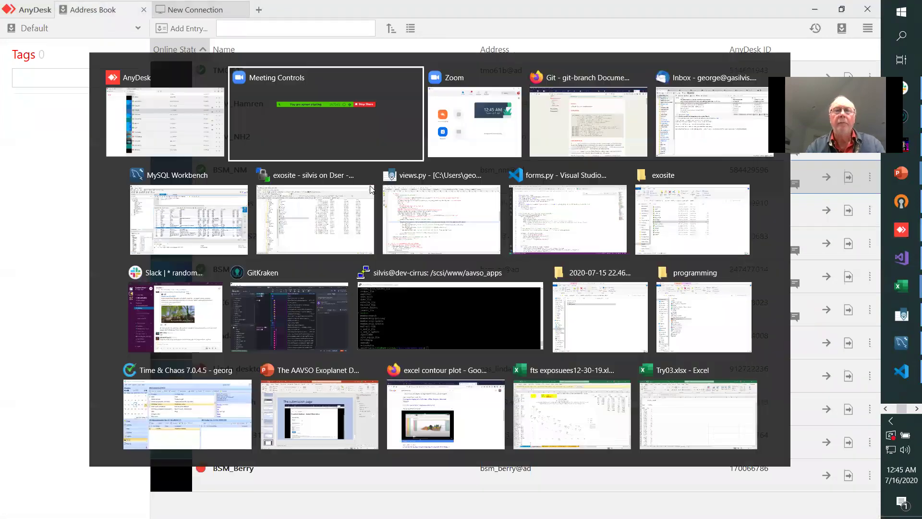